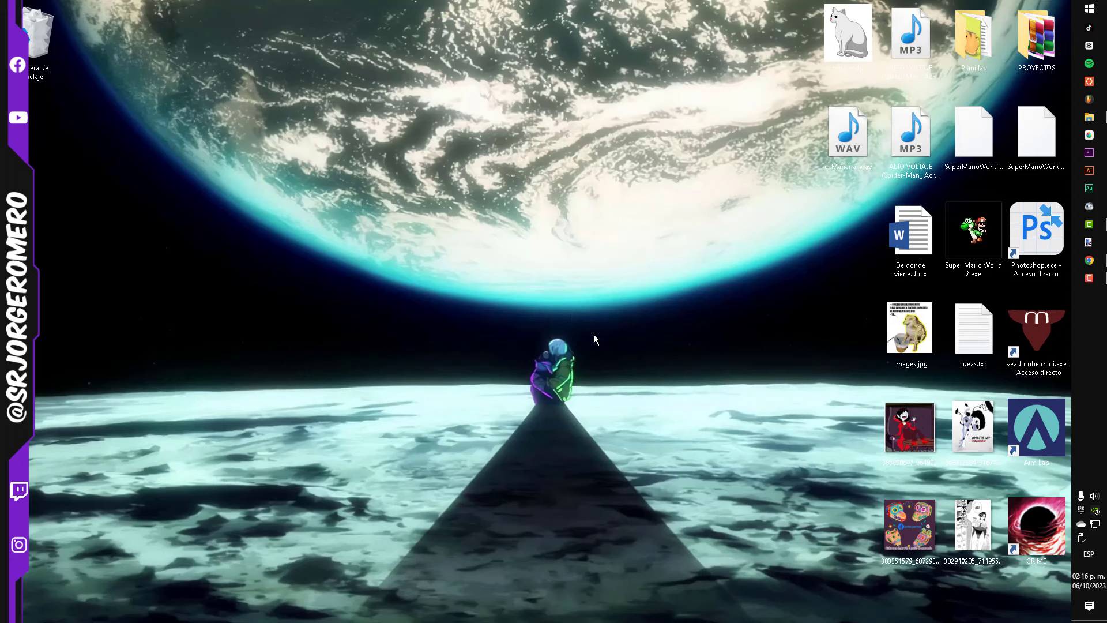
{"action": "left_click_drag", "start_coordinate": [331, 323], "coordinate": [565, 417]}
{"action": "left_click_drag", "start_coordinate": [388, 332], "coordinate": [578, 422]}
{"action": "left_click_drag", "start_coordinate": [667, 347], "coordinate": [433, 404]}
Open the Aplicaciones y características page in Windows Configuración and maximize the window.
{"action": "key", "text": "super"}
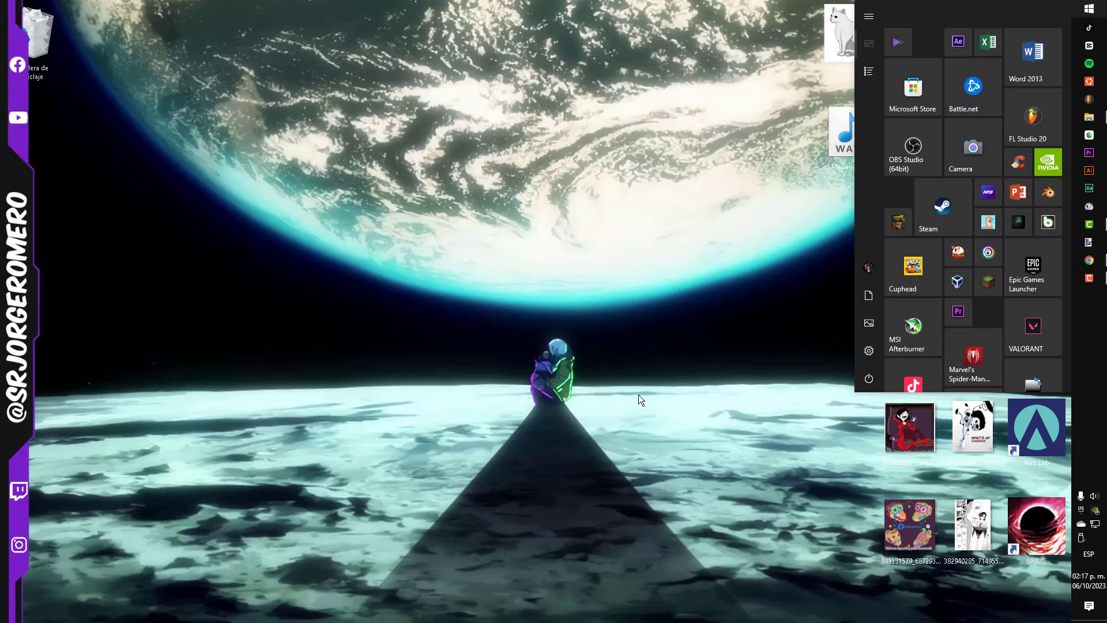
{"action": "type", "text": "con"}
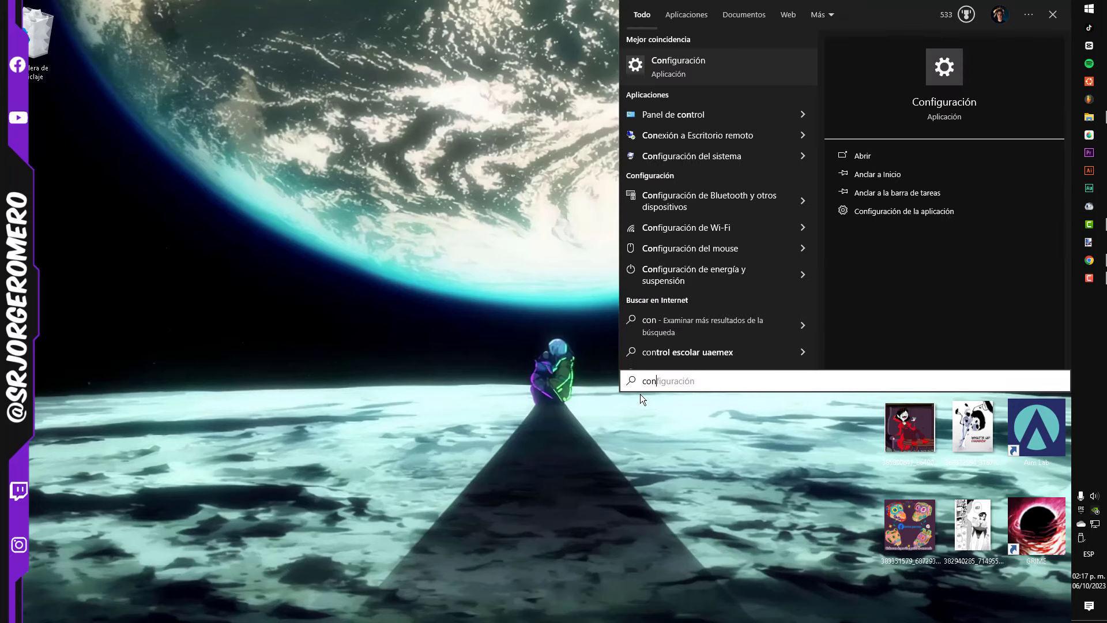
{"action": "left_click", "coordinate": [752, 72]}
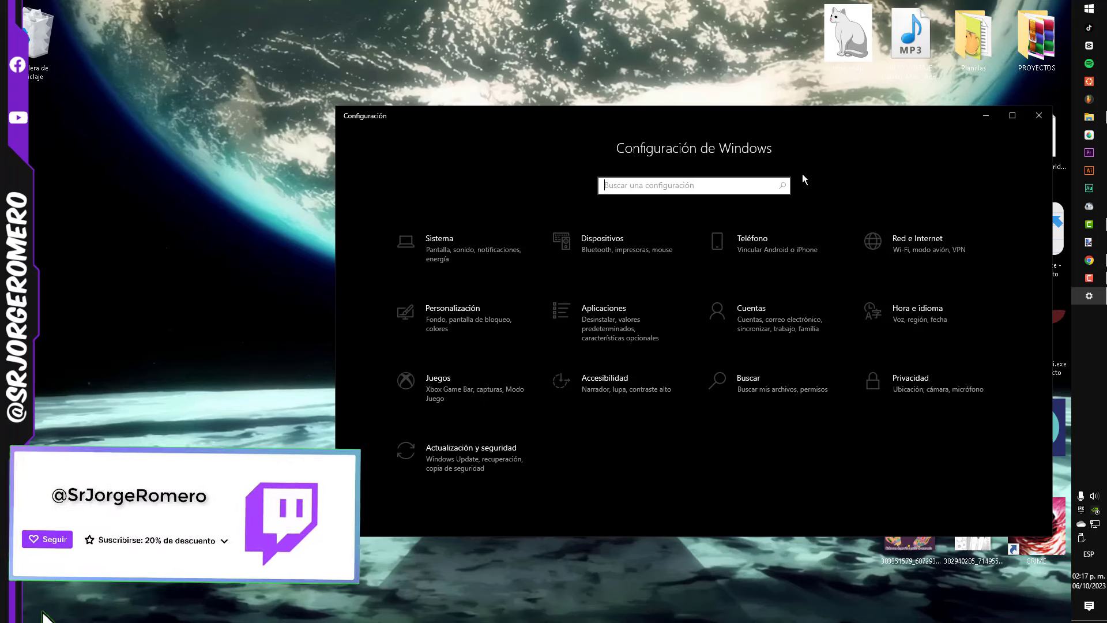
{"action": "left_click_drag", "start_coordinate": [704, 122], "coordinate": [529, 153]}
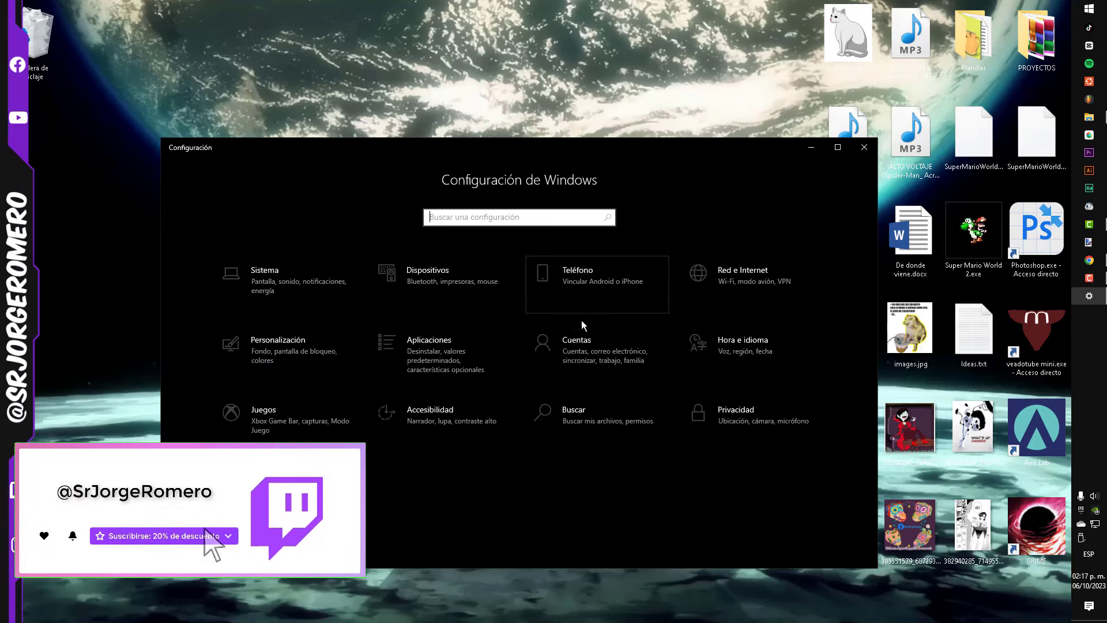
{"action": "left_click", "coordinate": [422, 361]}
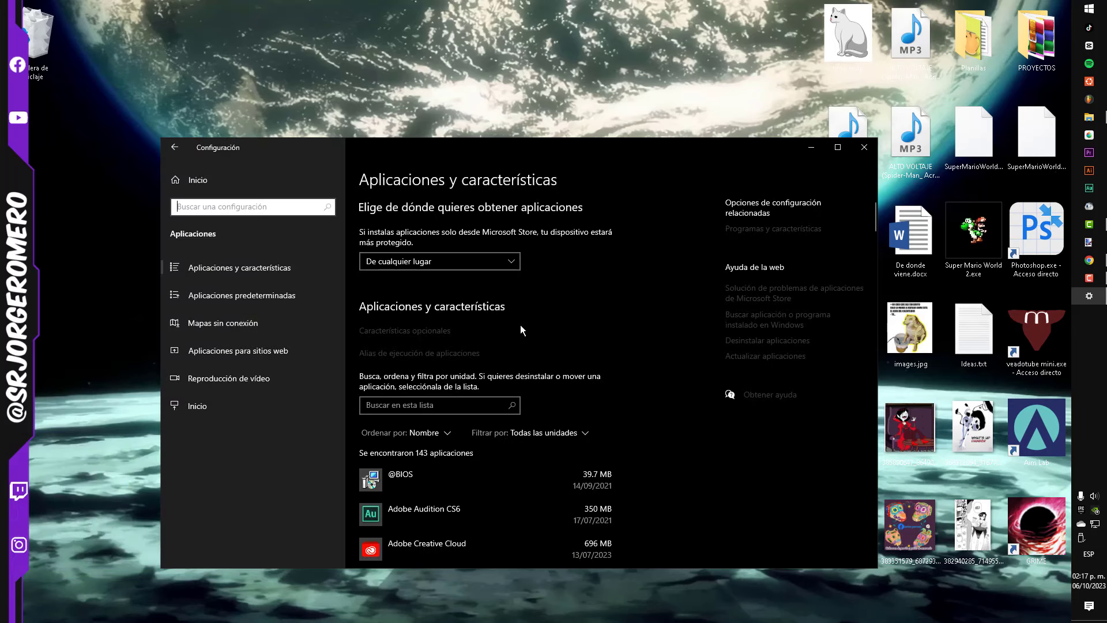
{"action": "scroll", "coordinate": [483, 414], "scroll_direction": "down", "scroll_amount": 15}
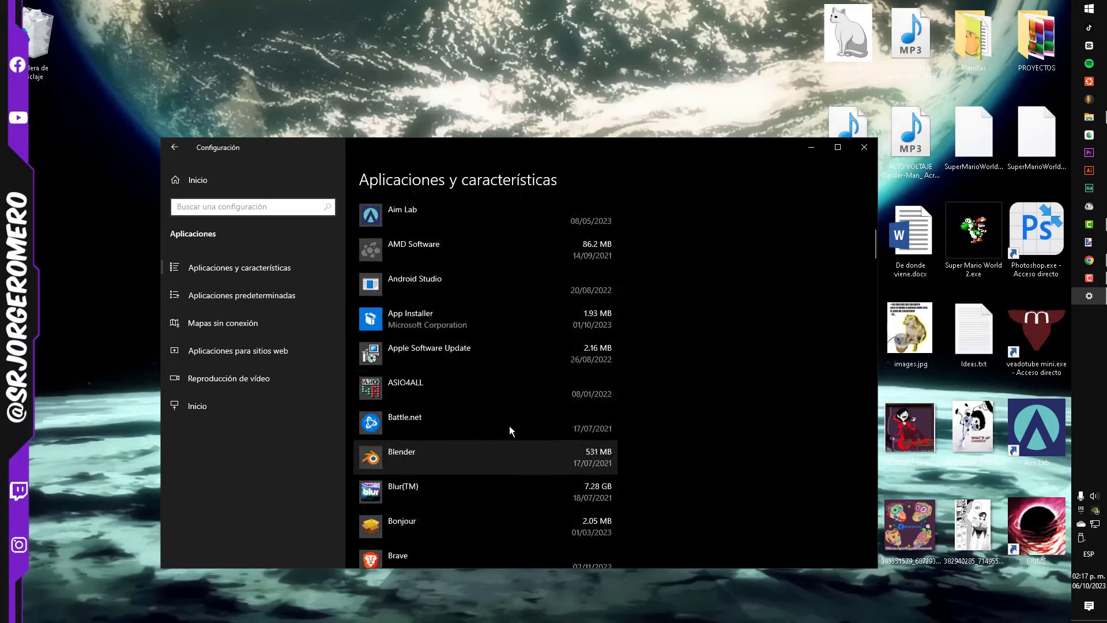
{"action": "scroll", "coordinate": [530, 399], "scroll_direction": "up", "scroll_amount": 3}
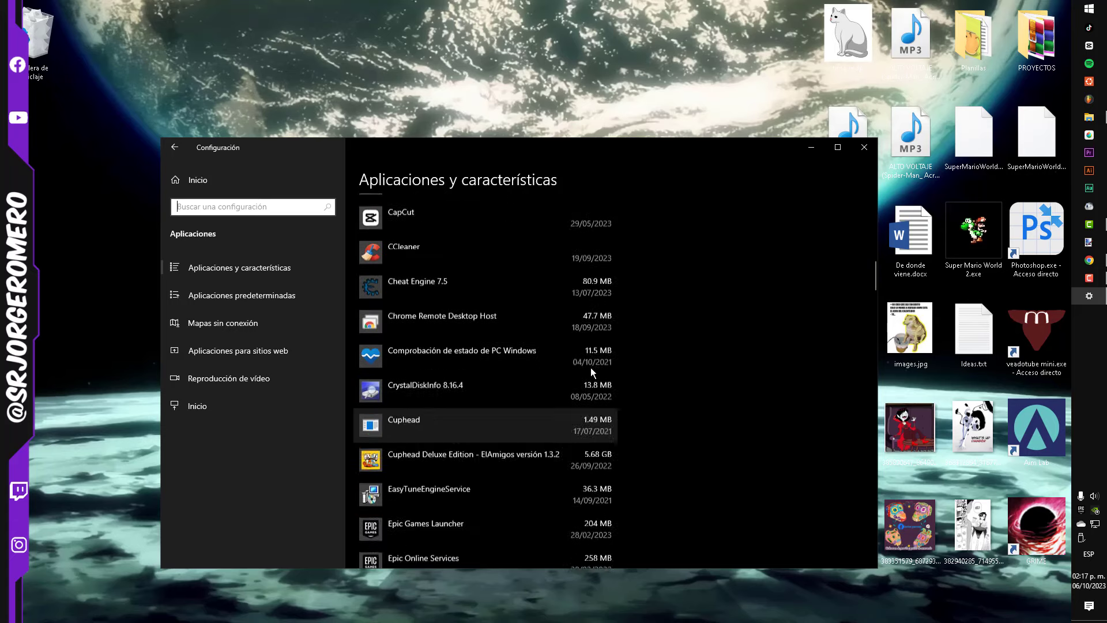
{"action": "left_click", "coordinate": [839, 148]}
{"action": "scroll", "coordinate": [554, 252], "scroll_direction": "up", "scroll_amount": 10}
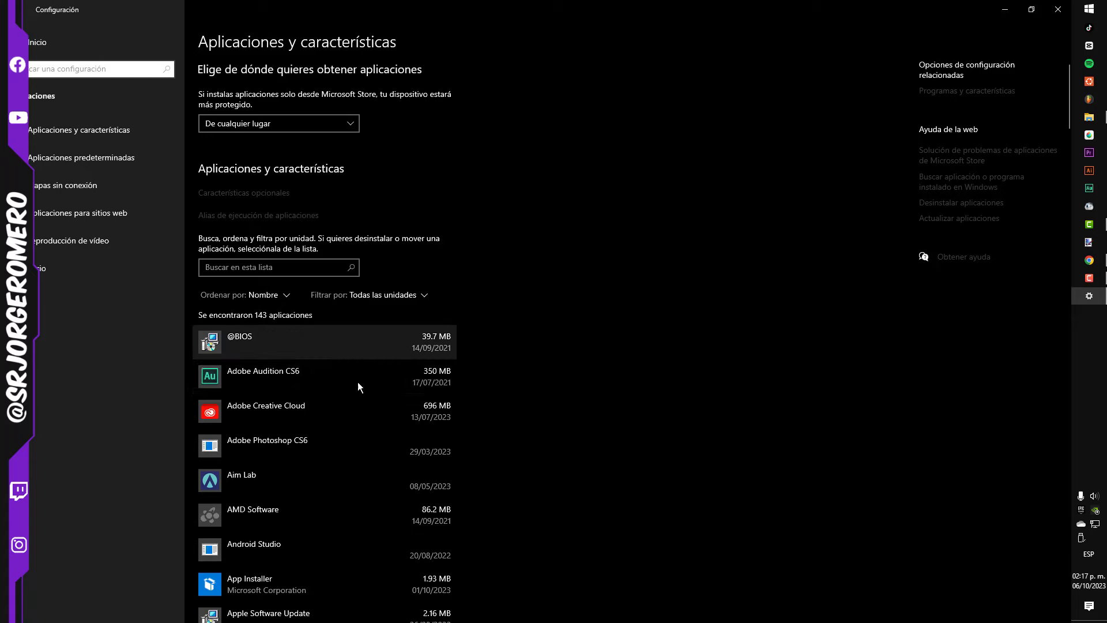
Expand several app entries, including Adobe Audition CS6, AMD Software and Aim Lab, to view their available options.
{"action": "left_click", "coordinate": [393, 284]}
{"action": "left_click", "coordinate": [387, 317]}
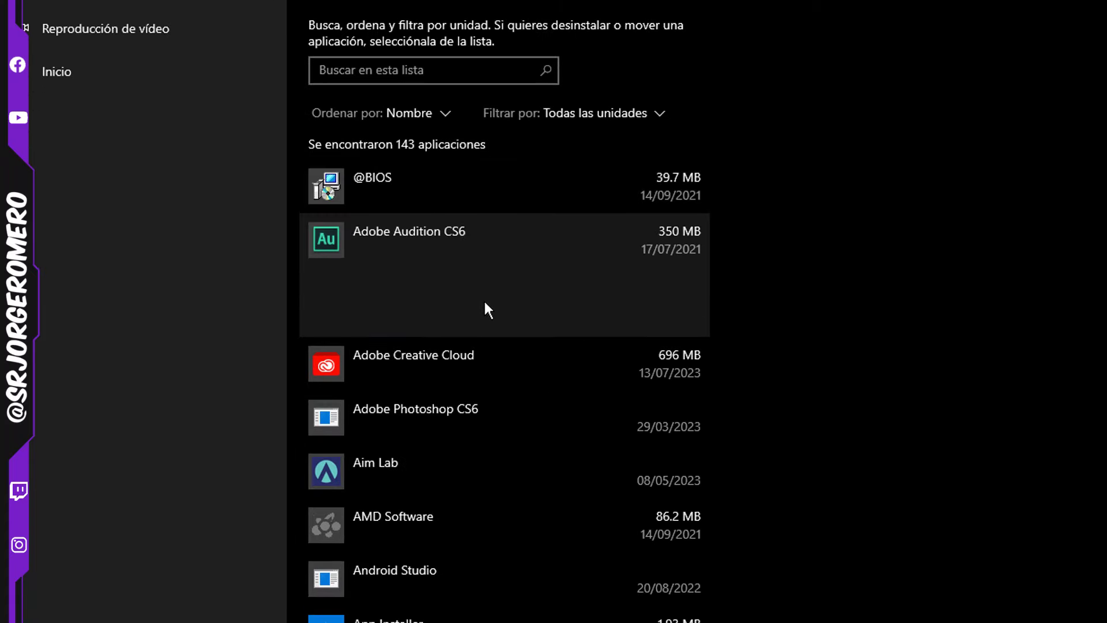
{"action": "left_click", "coordinate": [462, 378]}
{"action": "left_click", "coordinate": [443, 511]}
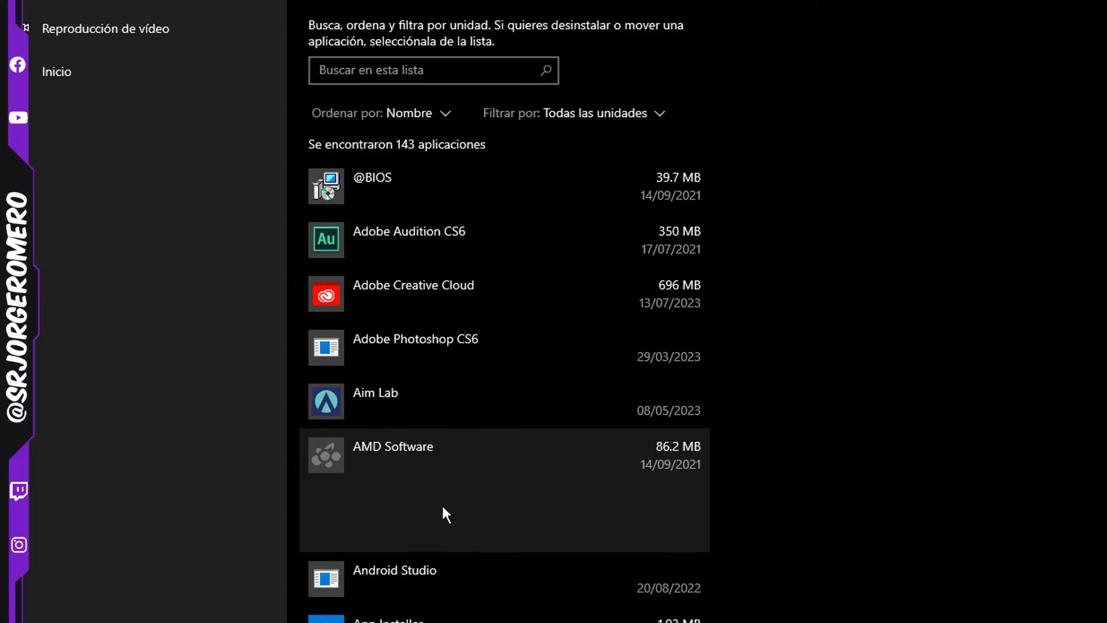
{"action": "left_click", "coordinate": [644, 401]}
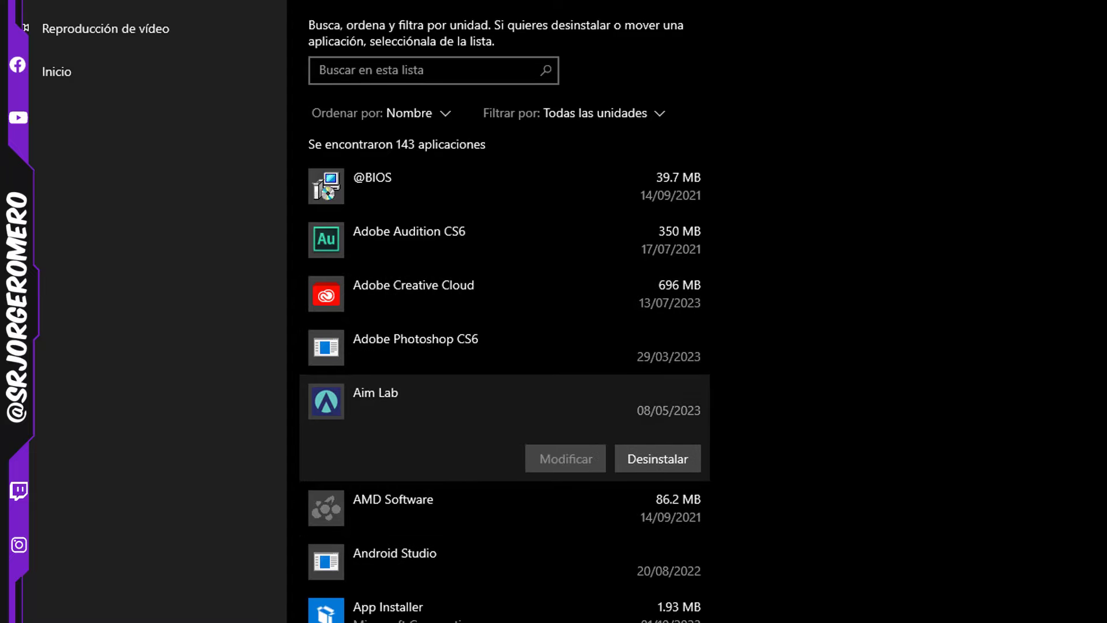
Check the free space on the computer's drives under Este equipo in File Explorer, and return to the app list.
{"action": "key", "text": "alt+Tab"}
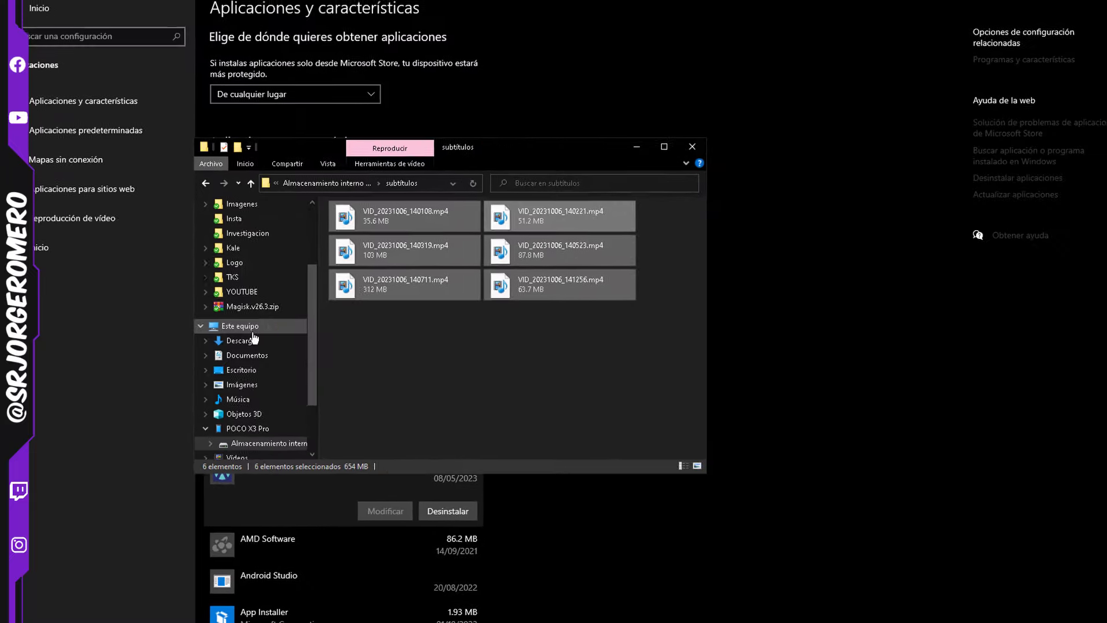
{"action": "left_click", "coordinate": [238, 325]}
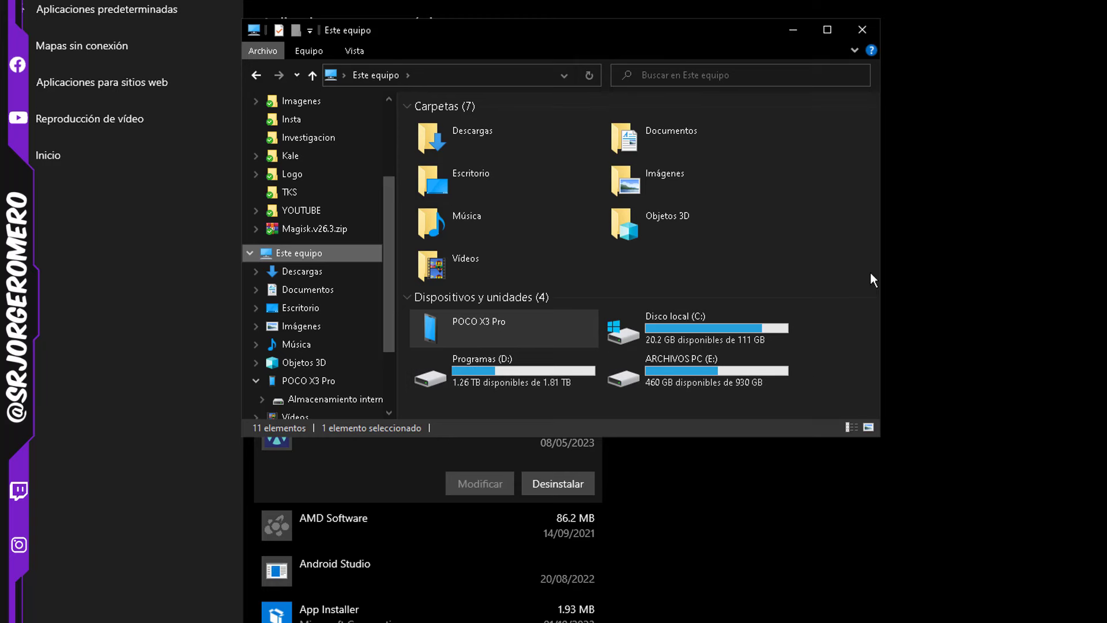
{"action": "key", "text": "alt+F4"}
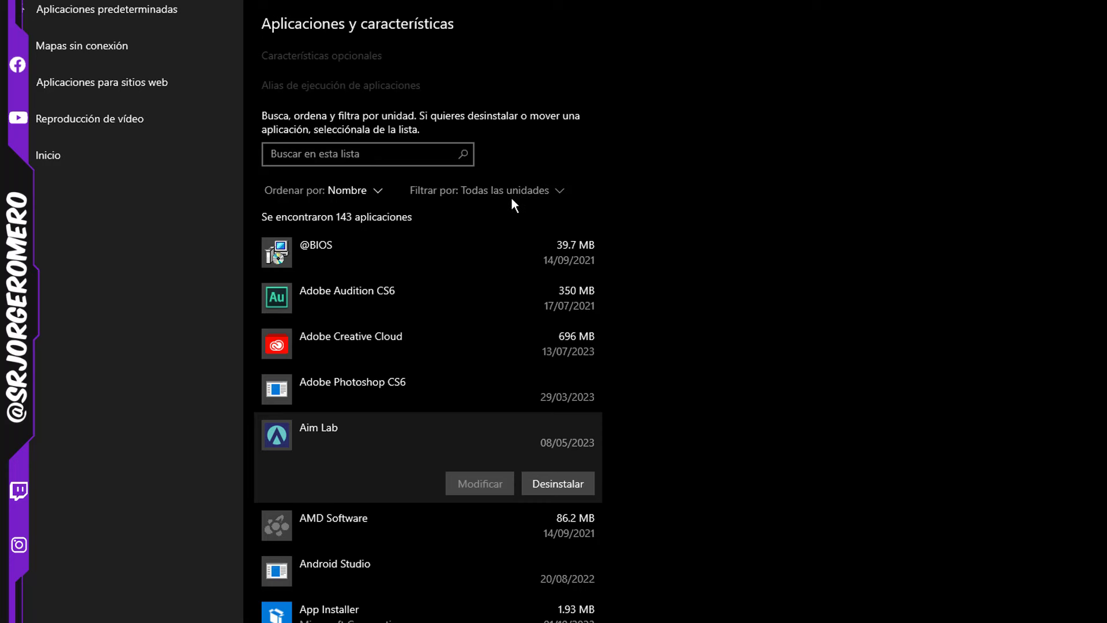
{"action": "key", "text": "super+e"}
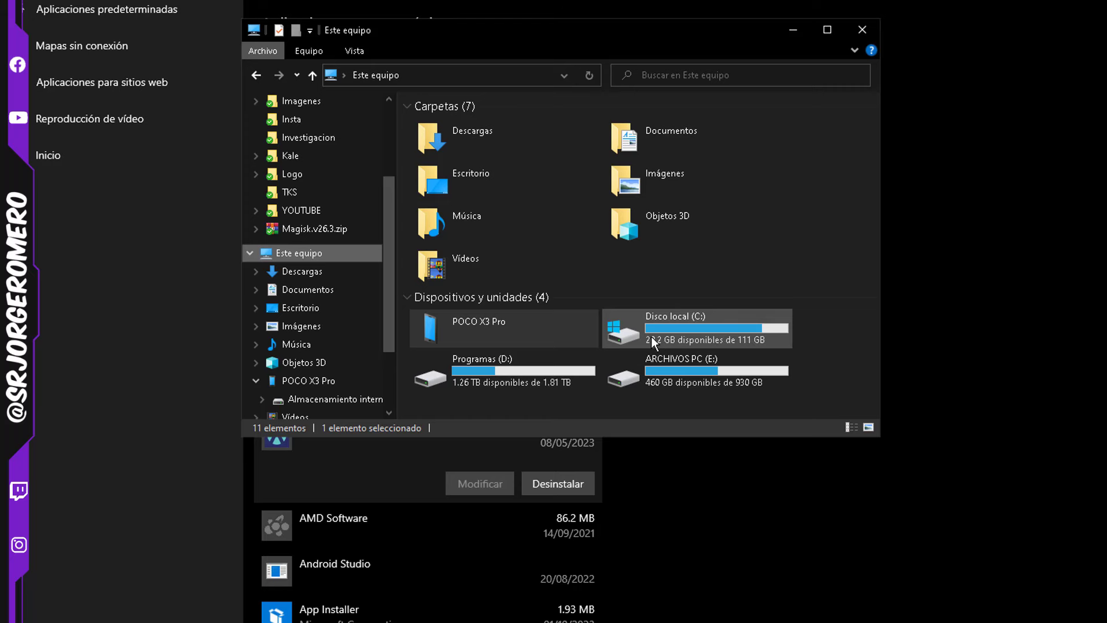
{"action": "left_click", "coordinate": [933, 203]}
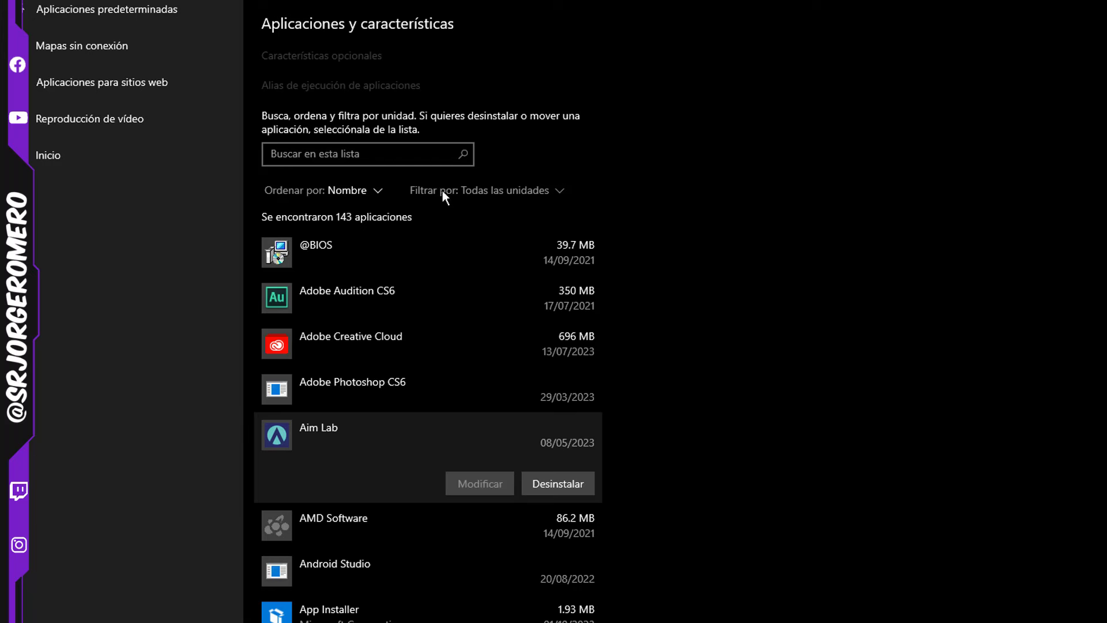
Filter the installed apps by Disco local (C:) and look through the filtered list.
{"action": "left_click", "coordinate": [514, 192]}
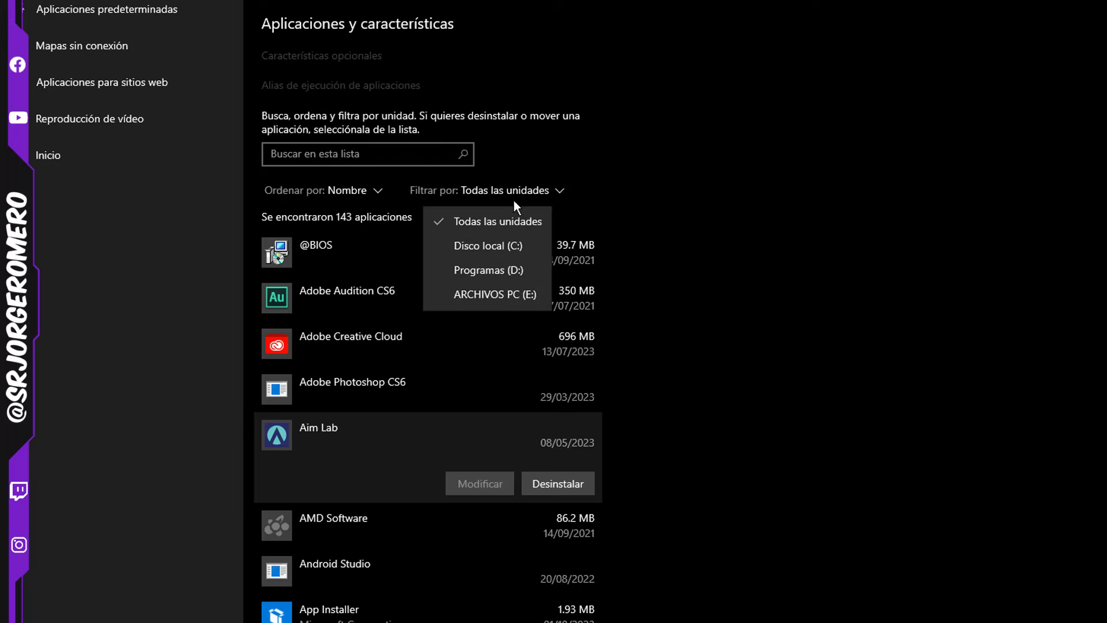
{"action": "left_click", "coordinate": [495, 247]}
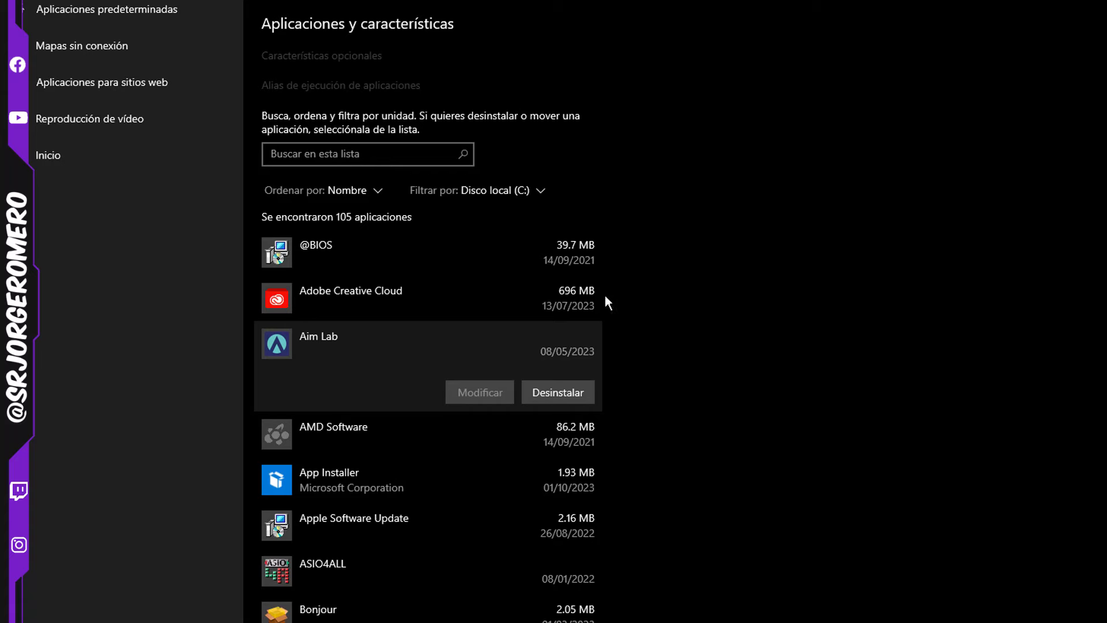
{"action": "scroll", "coordinate": [531, 382], "scroll_direction": "down", "scroll_amount": 10}
{"action": "scroll", "coordinate": [530, 380], "scroll_direction": "up", "scroll_amount": 12}
Sort the filtered apps by Tamaño and look over the largest ones.
{"action": "left_click", "coordinate": [363, 200]}
{"action": "left_click", "coordinate": [288, 245]}
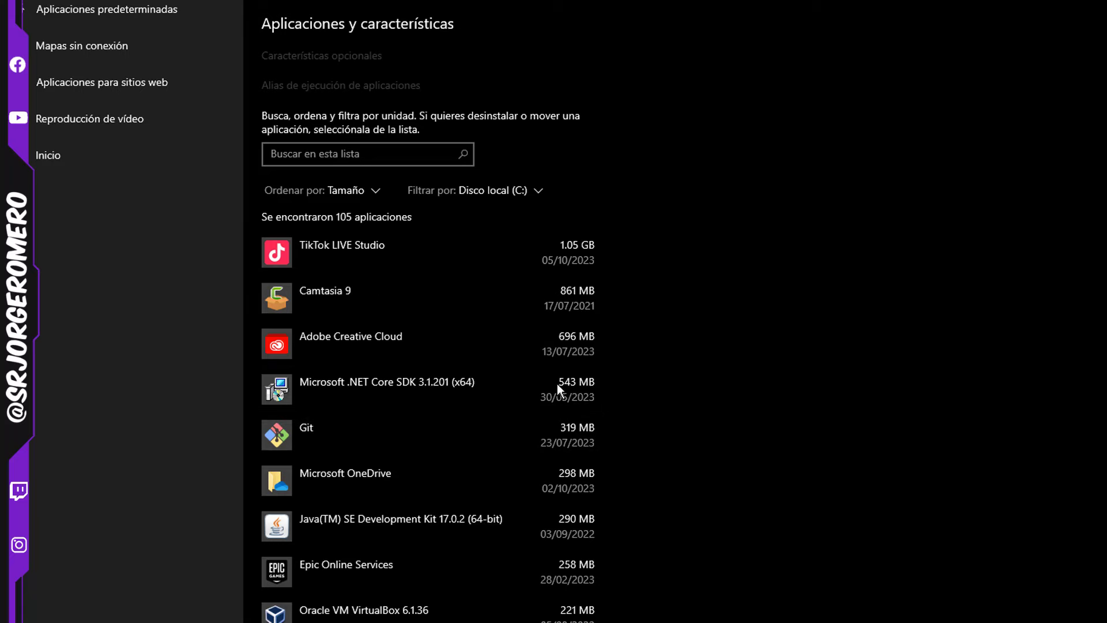
{"action": "scroll", "coordinate": [556, 404], "scroll_direction": "down", "scroll_amount": 2}
{"action": "scroll", "coordinate": [555, 419], "scroll_direction": "up", "scroll_amount": 2}
{"action": "scroll", "coordinate": [555, 420], "scroll_direction": "down", "scroll_amount": 4}
{"action": "scroll", "coordinate": [519, 402], "scroll_direction": "up", "scroll_amount": 4}
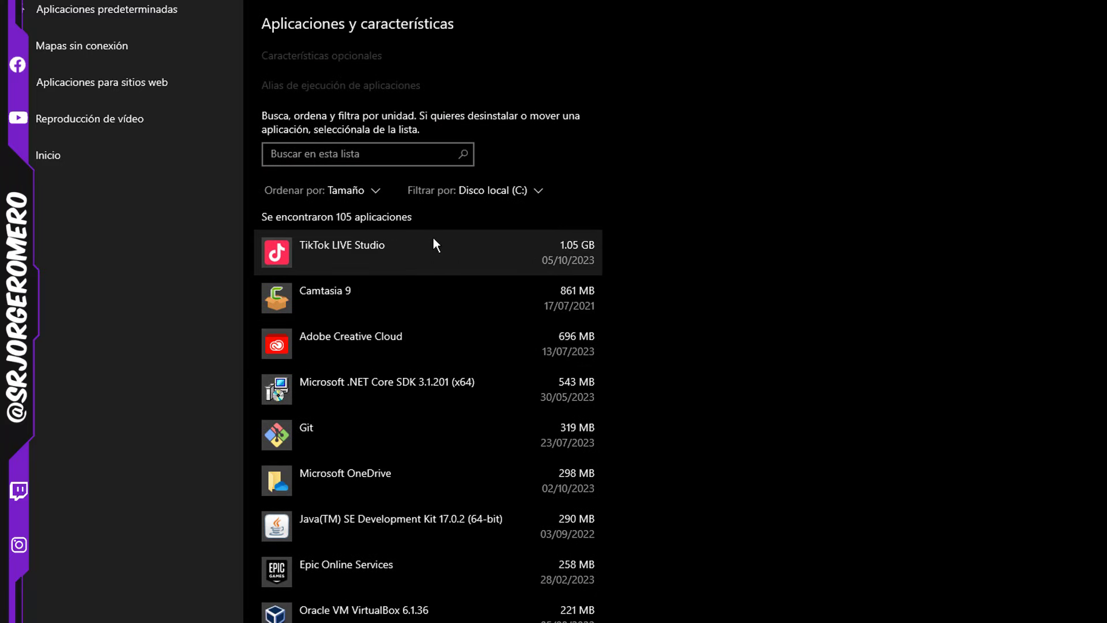
Expand Git, Microsoft OneDrive and other large apps to check whether they can be moved.
{"action": "left_click", "coordinate": [398, 437]}
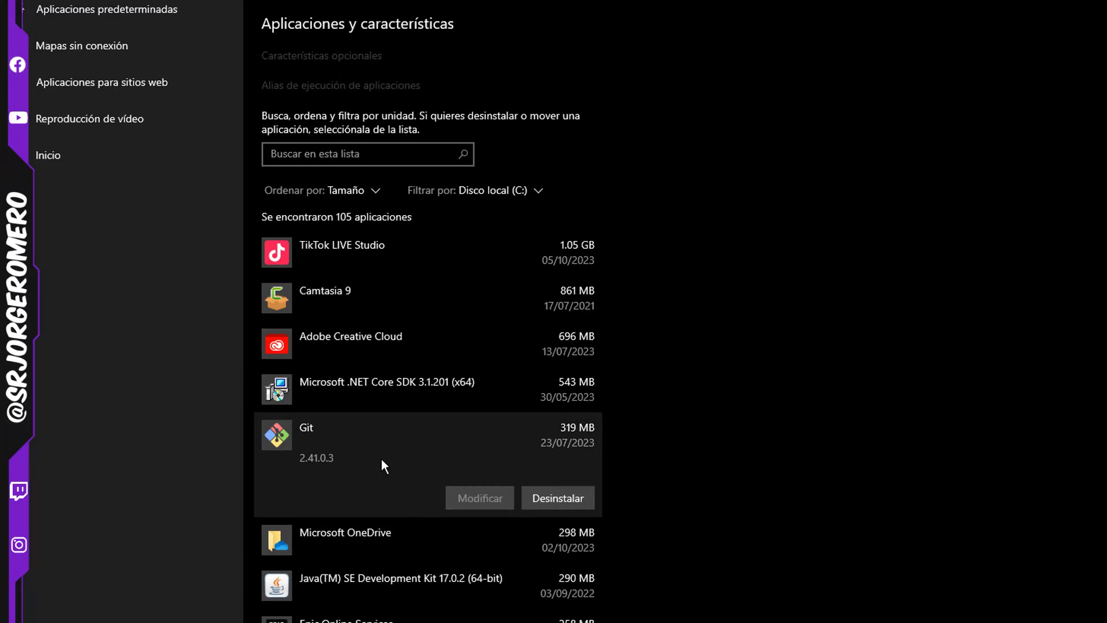
{"action": "scroll", "coordinate": [394, 449], "scroll_direction": "down", "scroll_amount": 3}
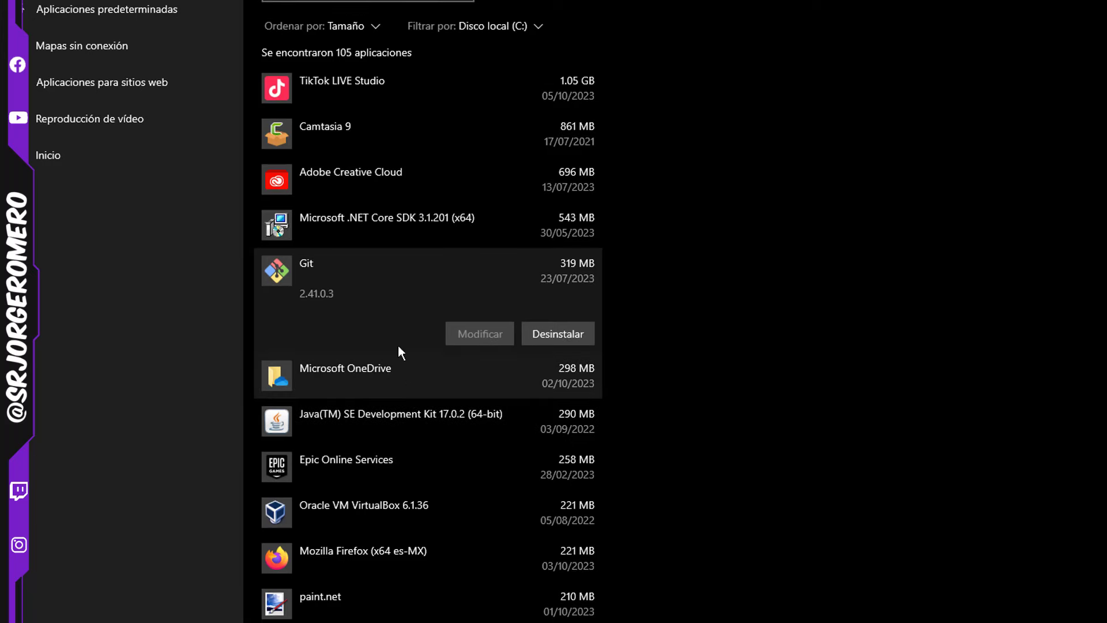
{"action": "left_click", "coordinate": [380, 368]}
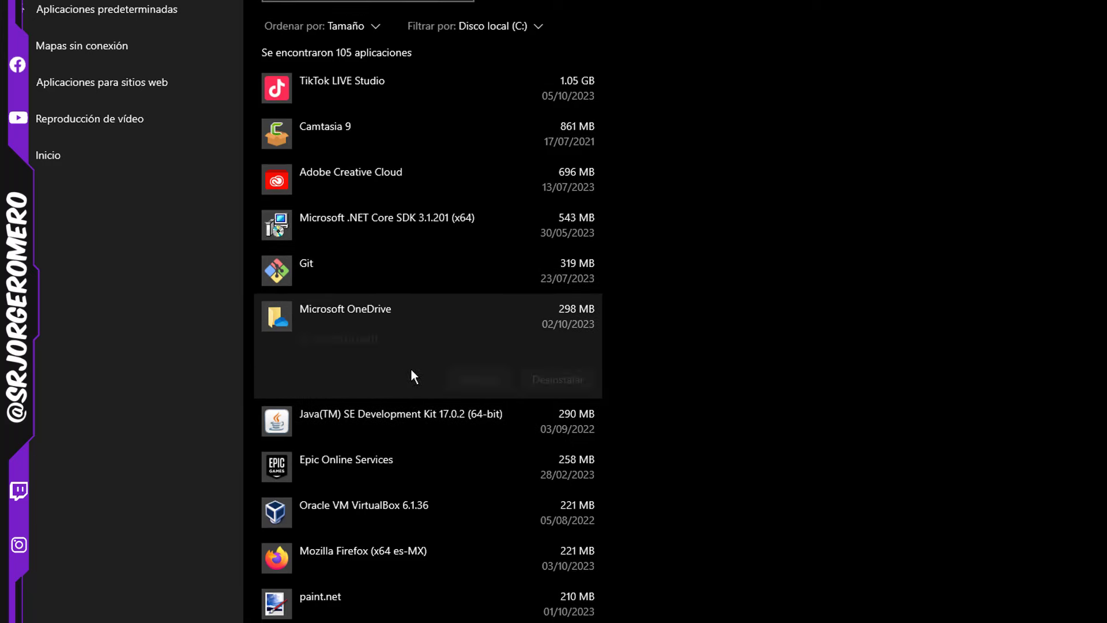
{"action": "left_click", "coordinate": [424, 419]}
{"action": "left_click", "coordinate": [405, 469]}
{"action": "scroll", "coordinate": [433, 405], "scroll_direction": "down", "scroll_amount": 12}
{"action": "left_click", "coordinate": [455, 341]}
{"action": "scroll", "coordinate": [438, 271], "scroll_direction": "up", "scroll_amount": 20}
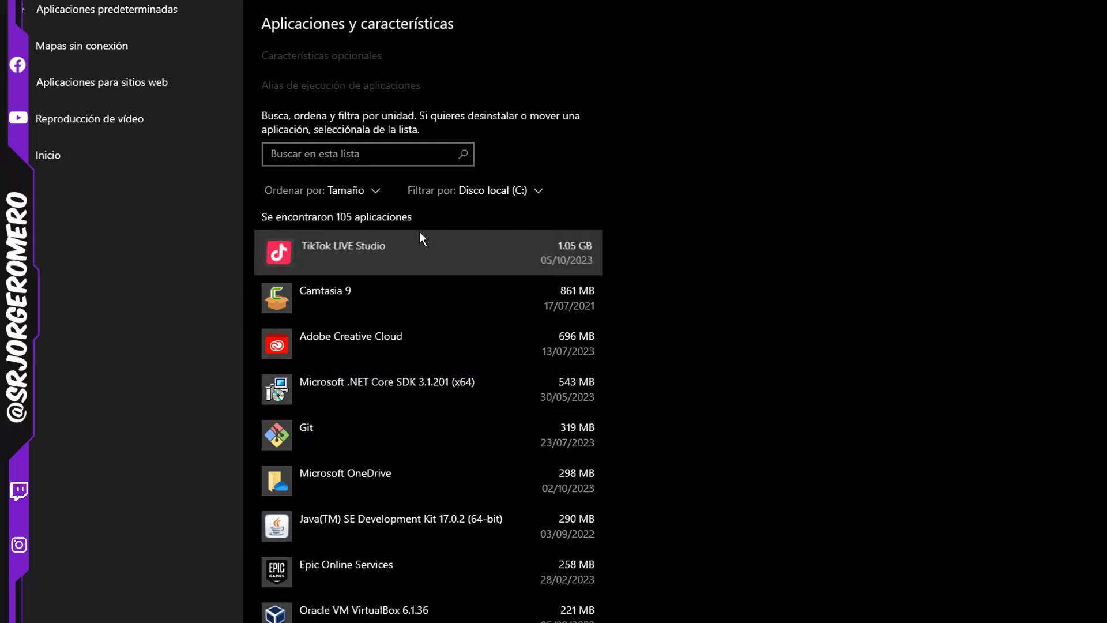
Expand more entries further down the size-sorted list, including CrystalDiskInfo 8.16.4, to look for a movable app.
{"action": "left_click", "coordinate": [491, 300]}
{"action": "scroll", "coordinate": [519, 370], "scroll_direction": "down", "scroll_amount": 7}
{"action": "left_click", "coordinate": [415, 249]}
{"action": "scroll", "coordinate": [411, 462], "scroll_direction": "down", "scroll_amount": 7}
{"action": "left_click", "coordinate": [409, 421]}
{"action": "scroll", "coordinate": [408, 499], "scroll_direction": "down", "scroll_amount": 10}
{"action": "left_click", "coordinate": [456, 277]}
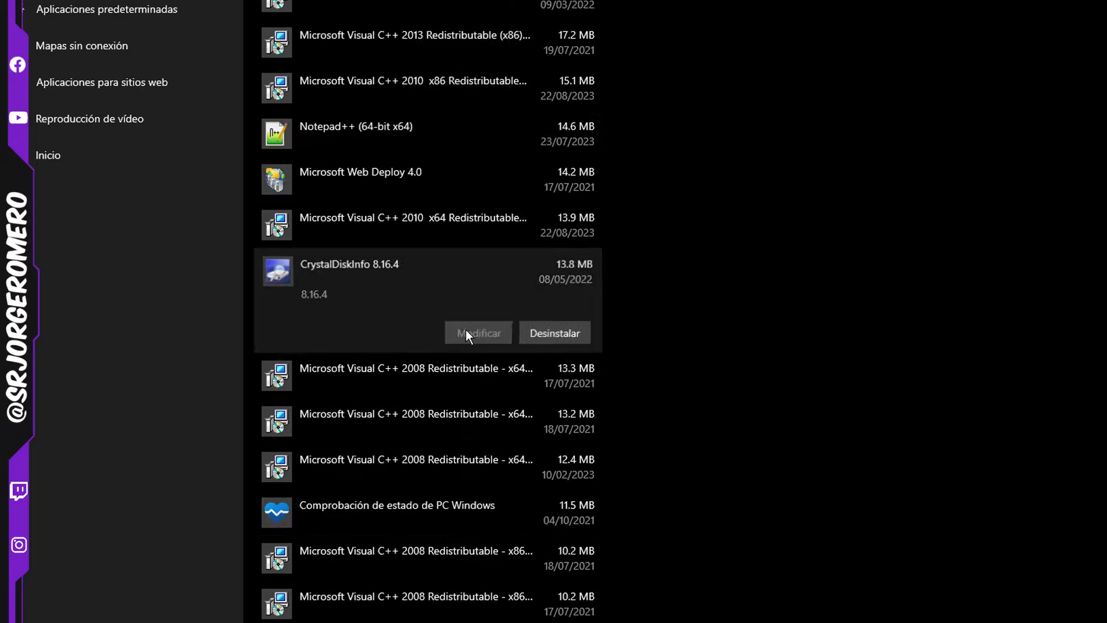
{"action": "scroll", "coordinate": [467, 330], "scroll_direction": "down", "scroll_amount": 8}
Compare the move options of Notification Manager for Adobe Creative Cloud with those of Bonjour and App Installer.
{"action": "left_click", "coordinate": [411, 254]}
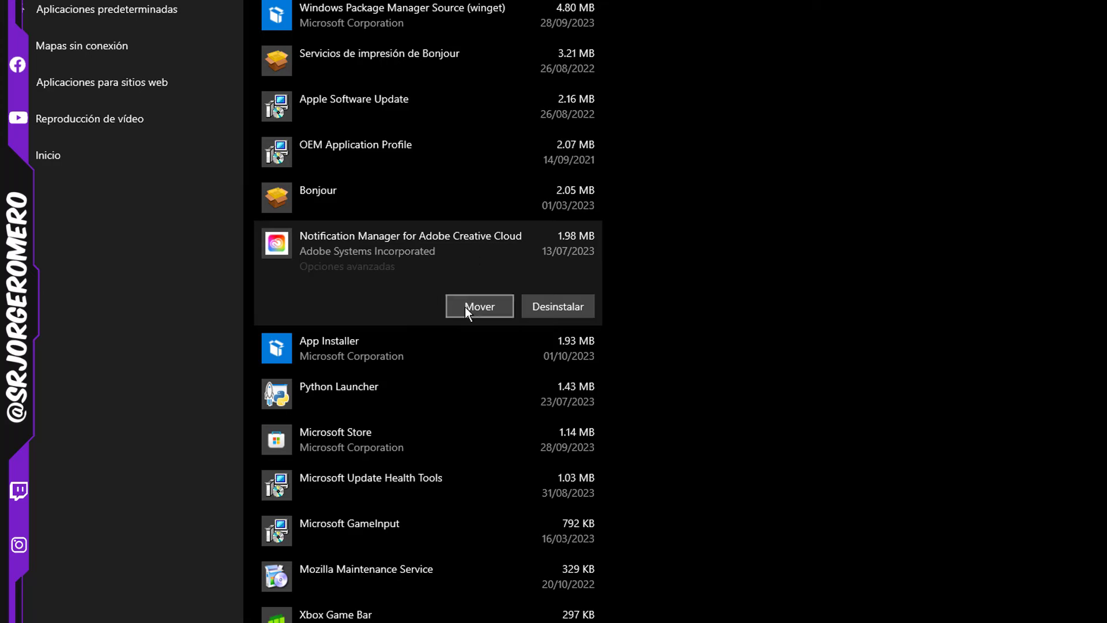
{"action": "left_click", "coordinate": [402, 364]}
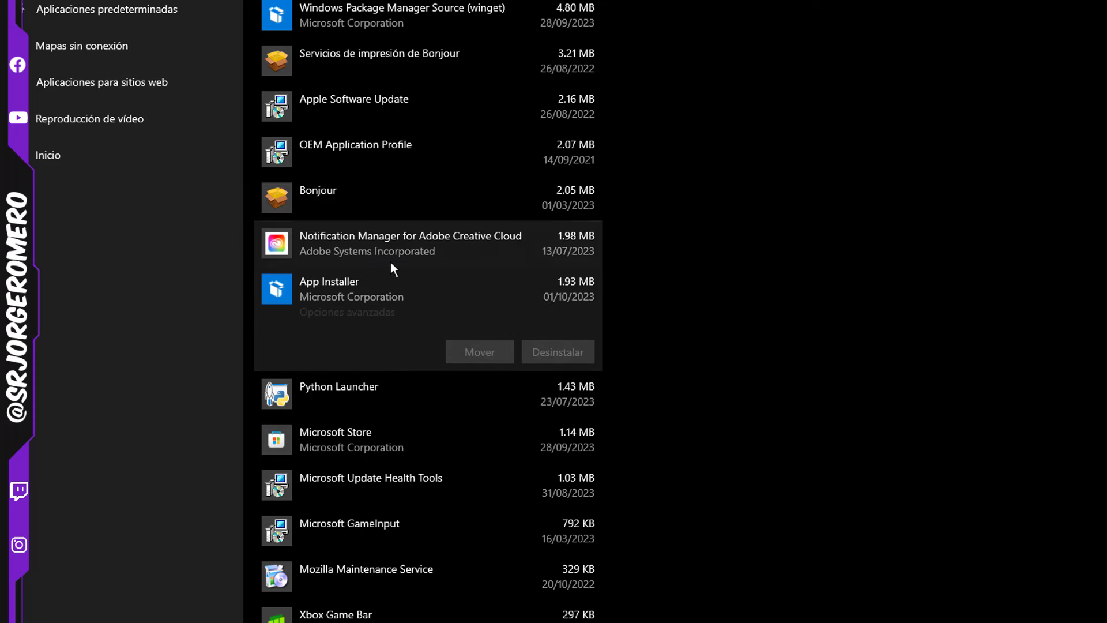
{"action": "left_click", "coordinate": [391, 263]}
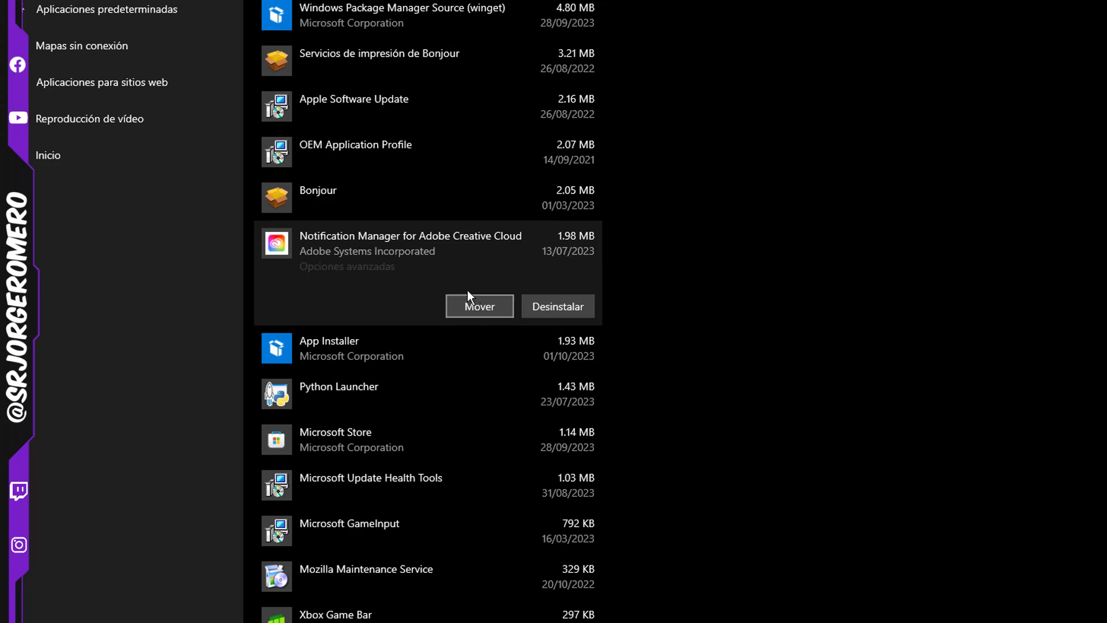
{"action": "left_click", "coordinate": [326, 203]}
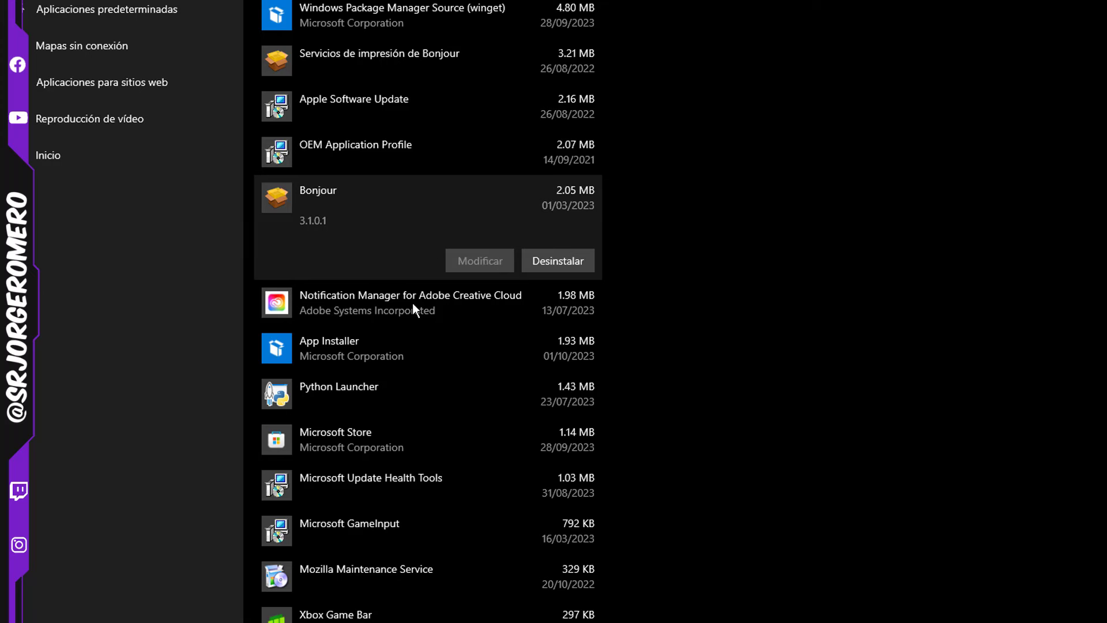
{"action": "left_click", "coordinate": [321, 311]}
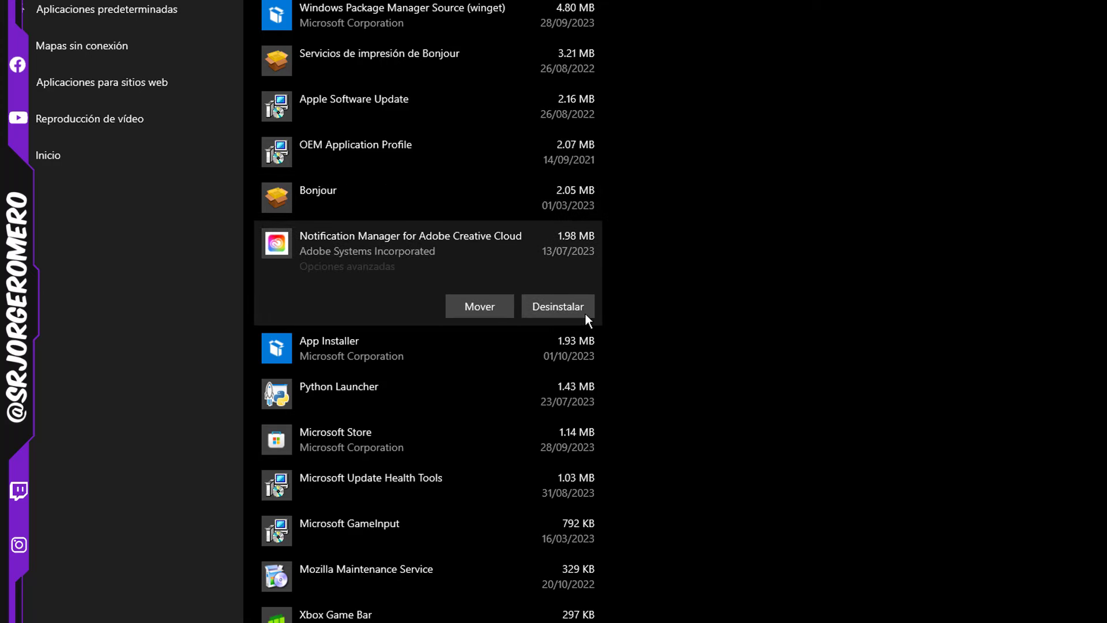
{"action": "left_click", "coordinate": [363, 354]}
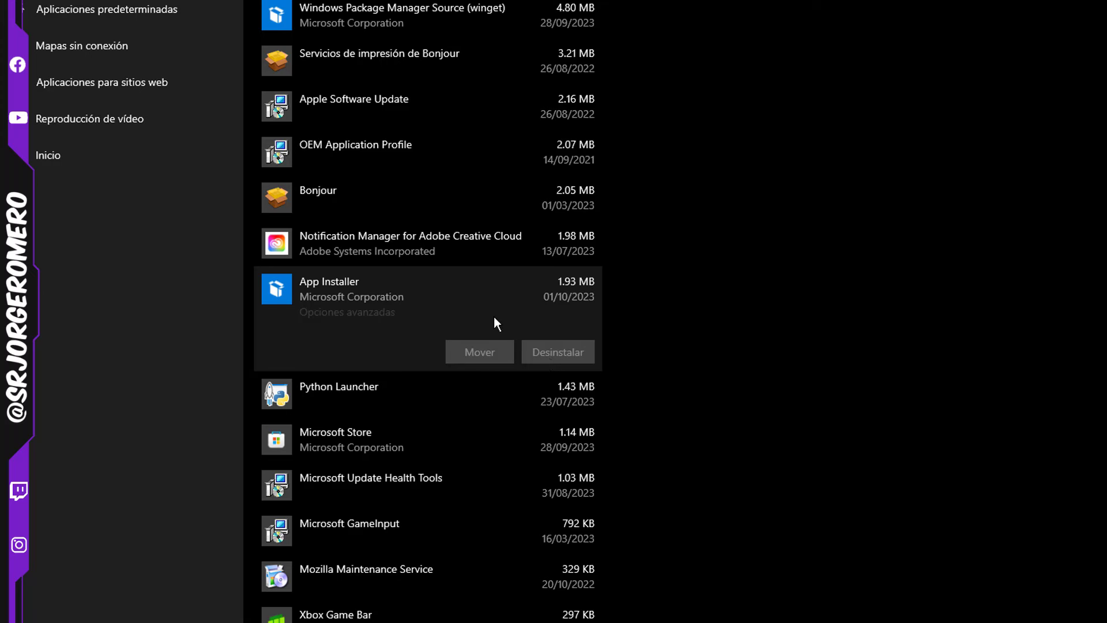
Open the move options for Notification Manager for Adobe Creative Cloud and keep Programas (D:) as the destination drive.
{"action": "left_click", "coordinate": [362, 255]}
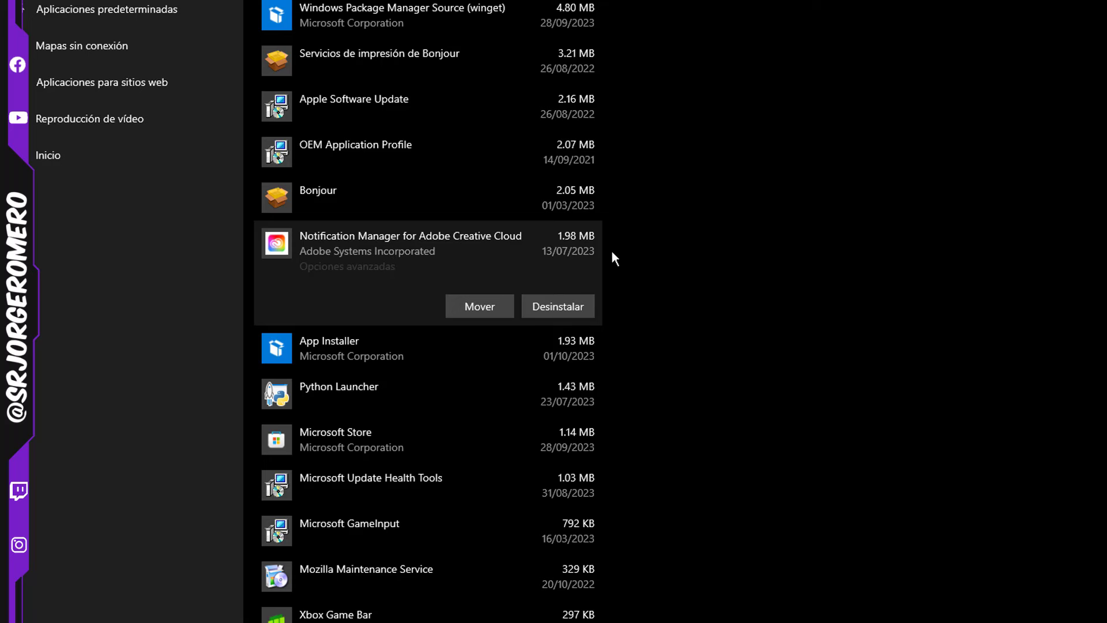
{"action": "left_click", "coordinate": [493, 312]}
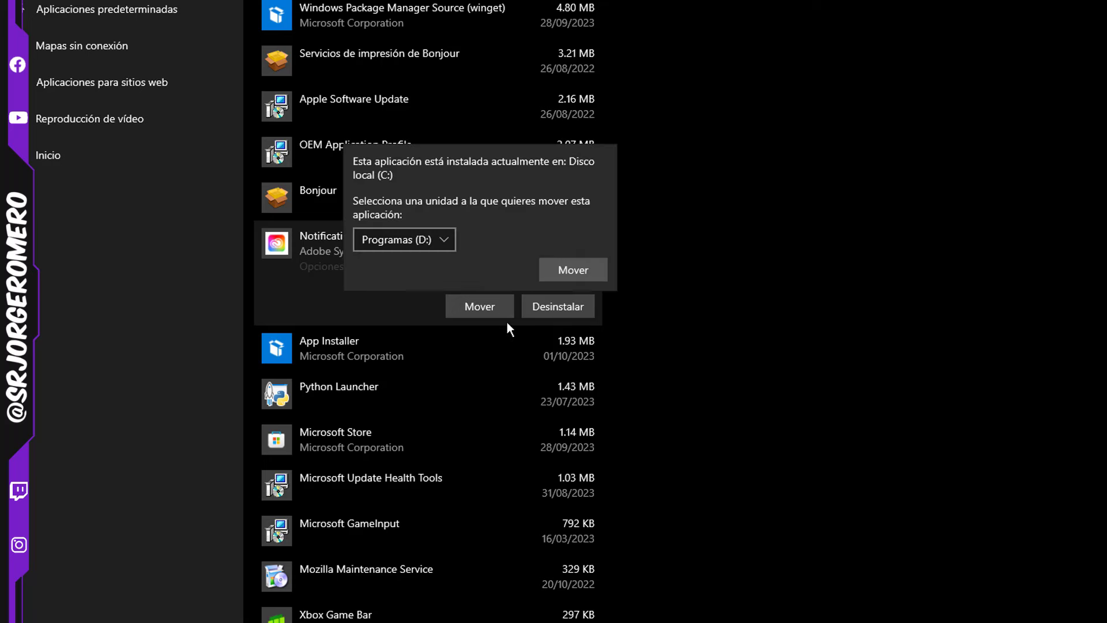
{"action": "left_click", "coordinate": [428, 245]}
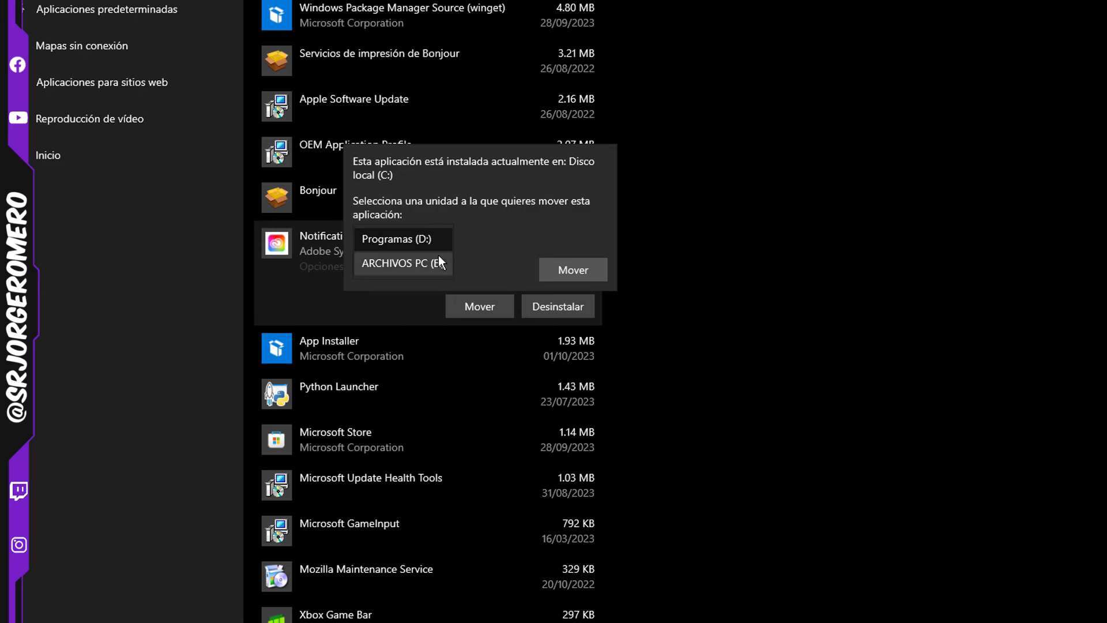
{"action": "left_click", "coordinate": [459, 234]}
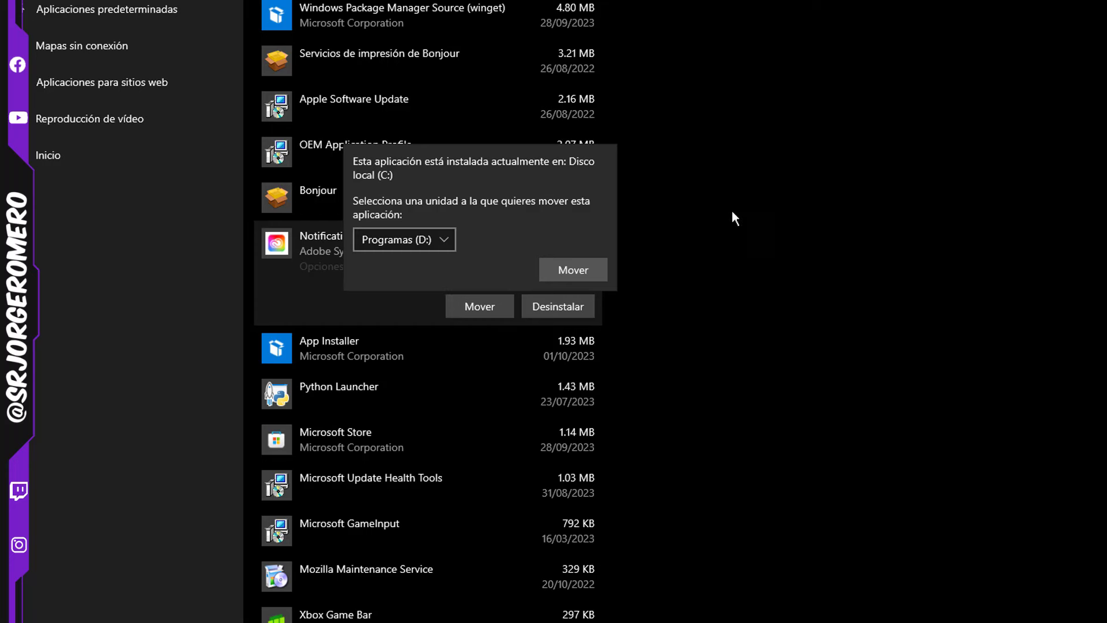
Dismiss the move options, open Este equipo in File Explorer and compare the free space of Disco local (C:) with the other drives.
{"action": "left_click", "coordinate": [732, 210]}
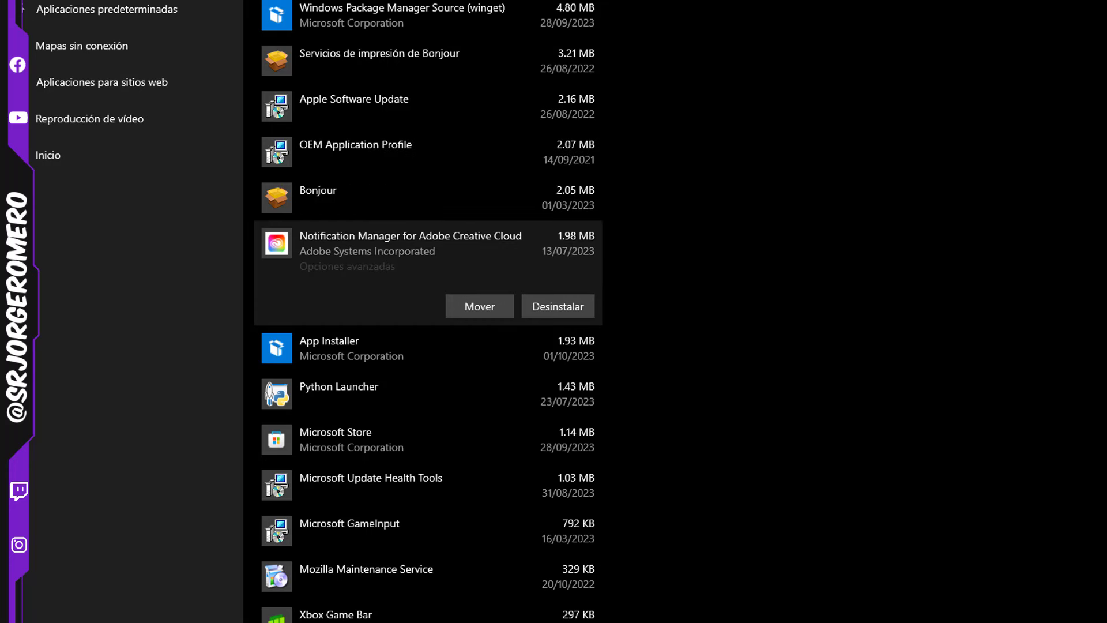
{"action": "key", "text": "super+e"}
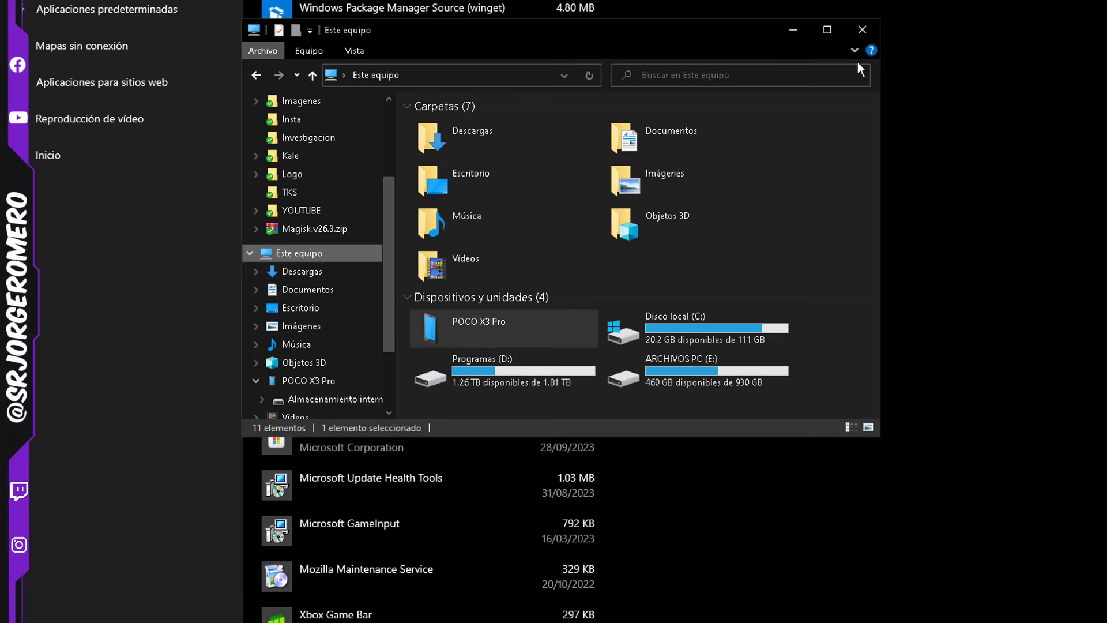
{"action": "left_click_drag", "start_coordinate": [689, 32], "coordinate": [1000, 1]}
{"action": "left_click", "coordinate": [961, 309]}
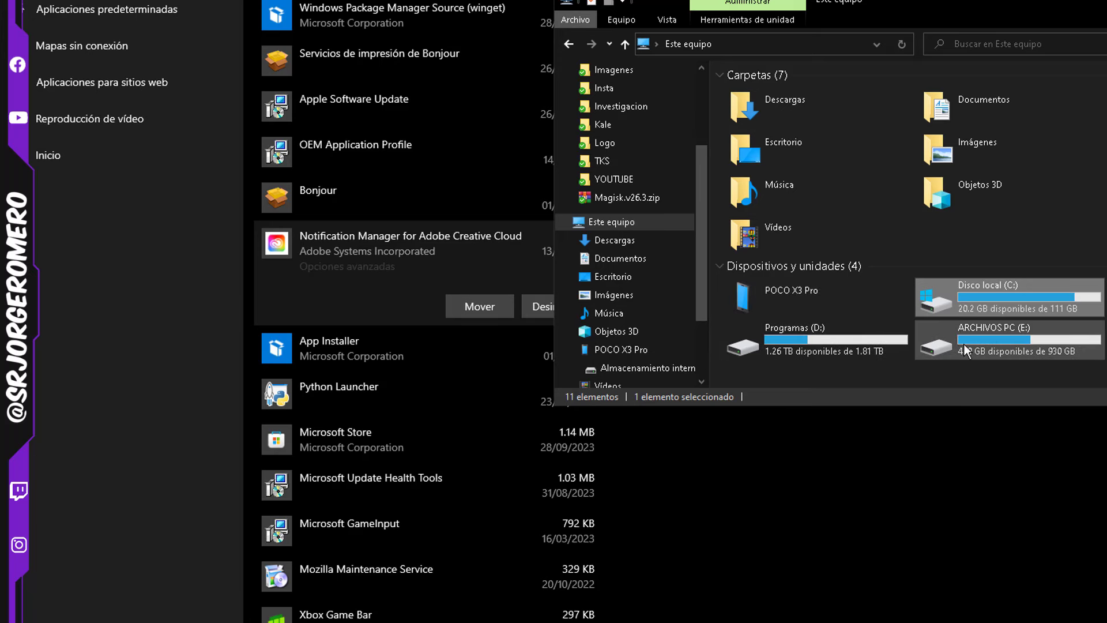
Move Notification Manager for Adobe Creative Cloud from Disco local (C:) to Programas (D:).
{"action": "left_click", "coordinate": [496, 312]}
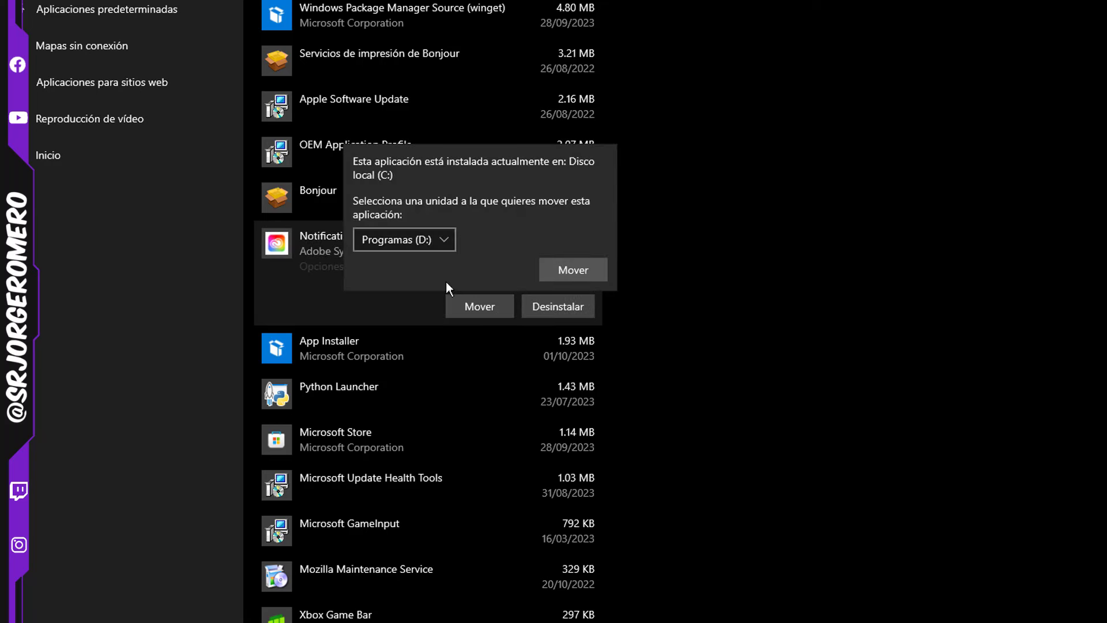
{"action": "left_click", "coordinate": [400, 240]}
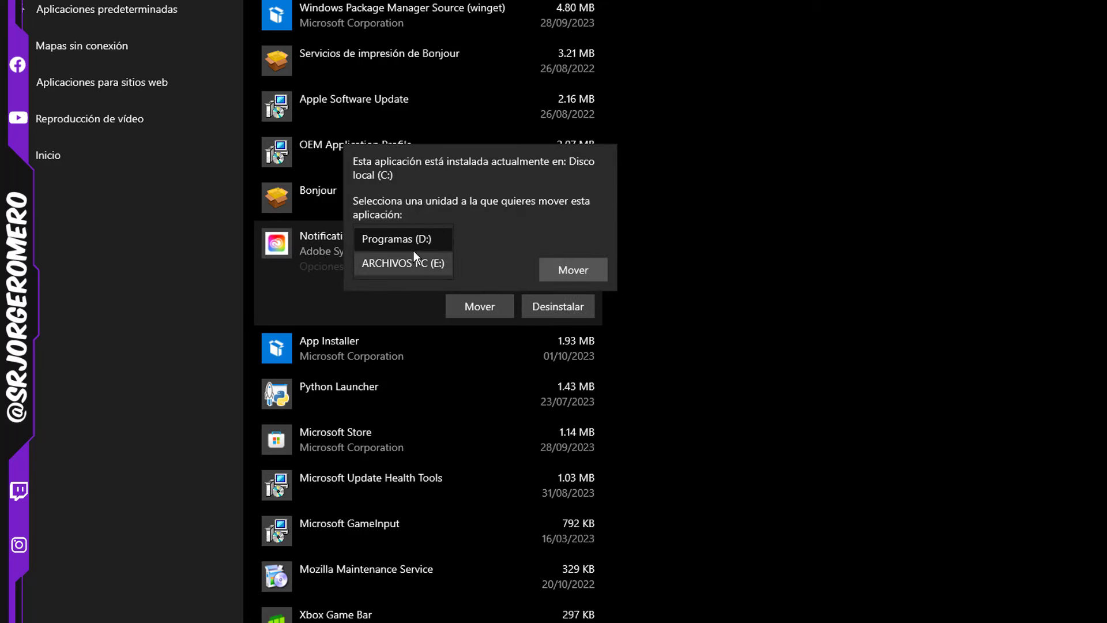
{"action": "left_click", "coordinate": [415, 240]}
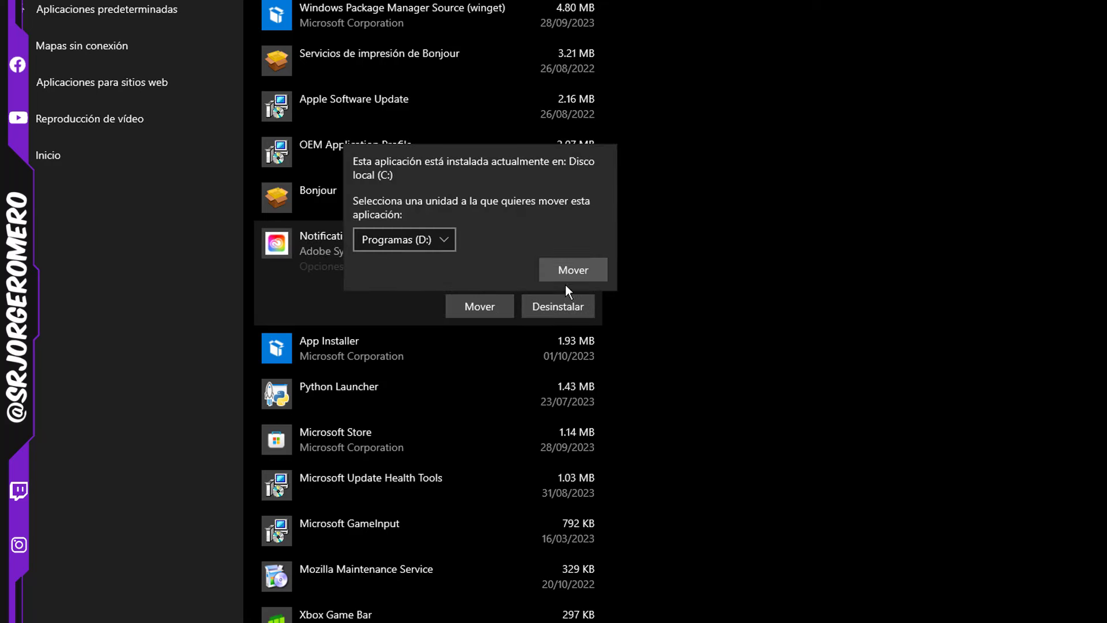
{"action": "left_click", "coordinate": [581, 275]}
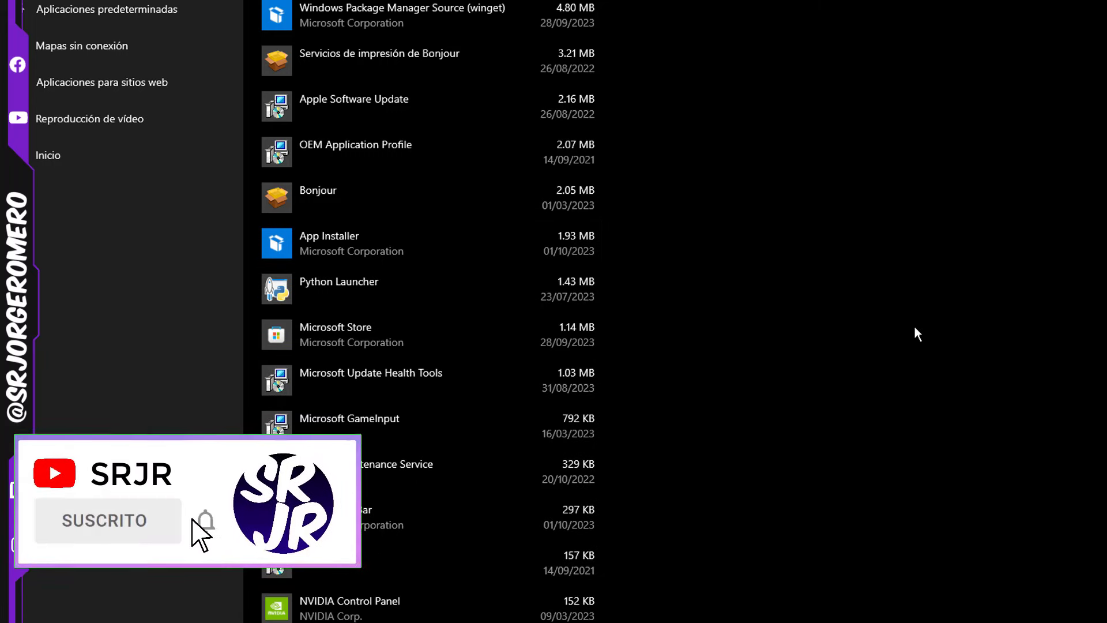
Filter the app list by Programas (D:) and expand Notification Manager for Adobe Creative Cloud to verify its new location.
{"action": "scroll", "coordinate": [915, 335], "scroll_direction": "up", "scroll_amount": 15}
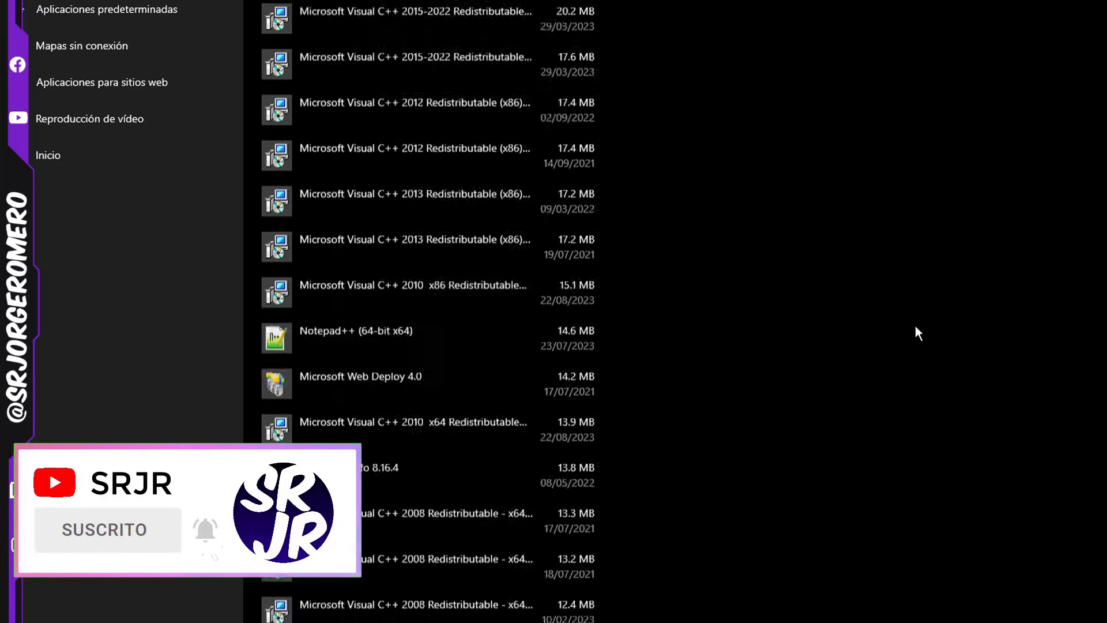
{"action": "scroll", "coordinate": [500, 186], "scroll_direction": "up", "scroll_amount": 10}
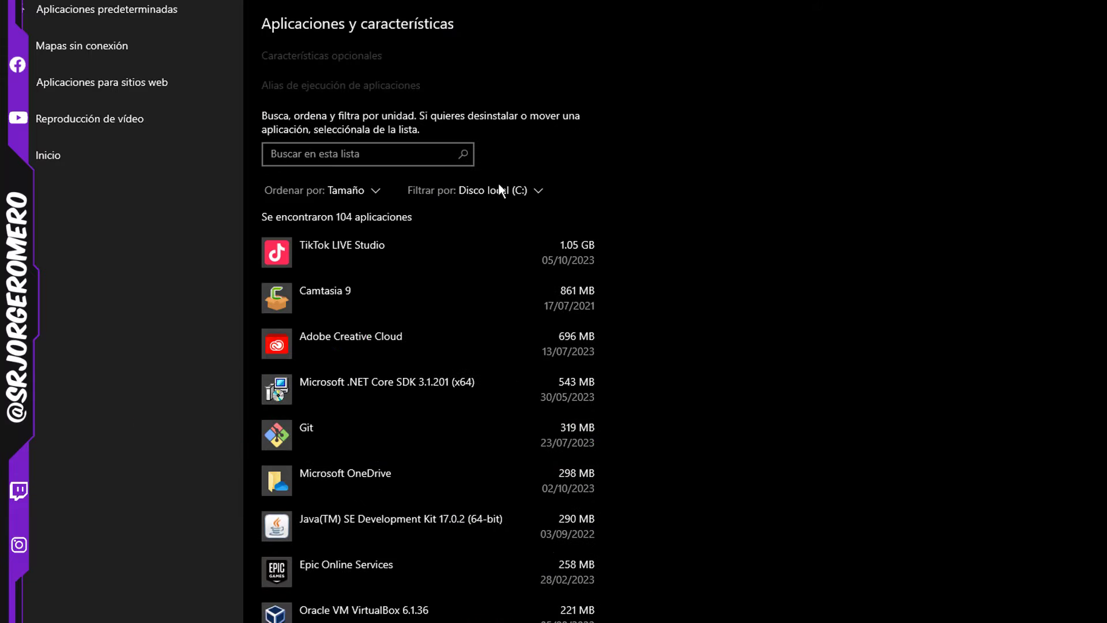
{"action": "left_click", "coordinate": [510, 190]}
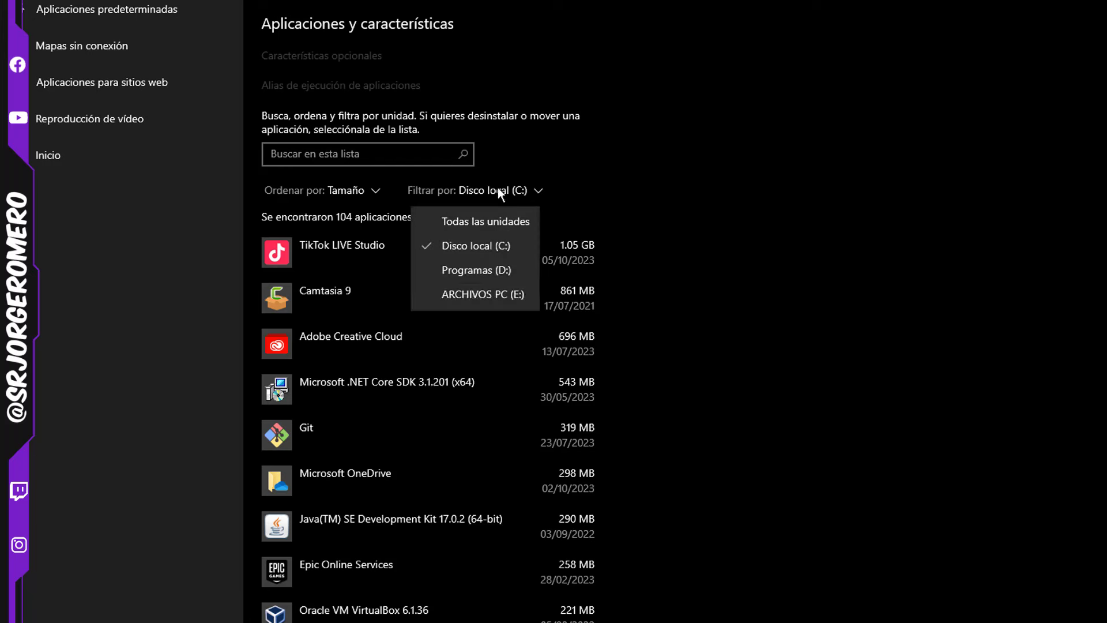
{"action": "left_click", "coordinate": [483, 267]}
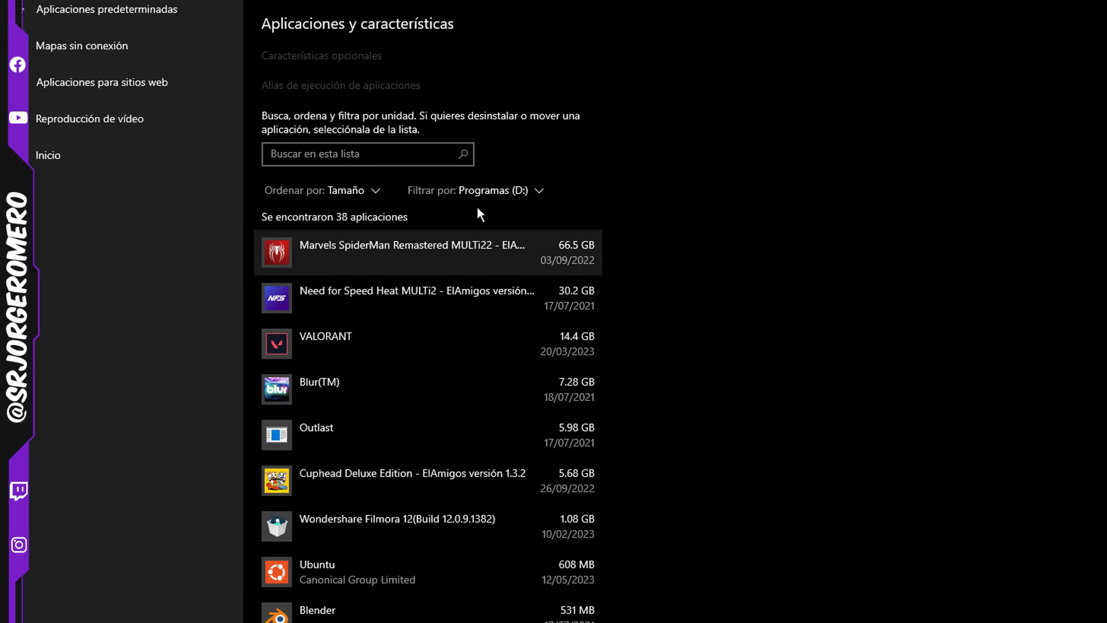
{"action": "scroll", "coordinate": [651, 196], "scroll_direction": "down", "scroll_amount": 8}
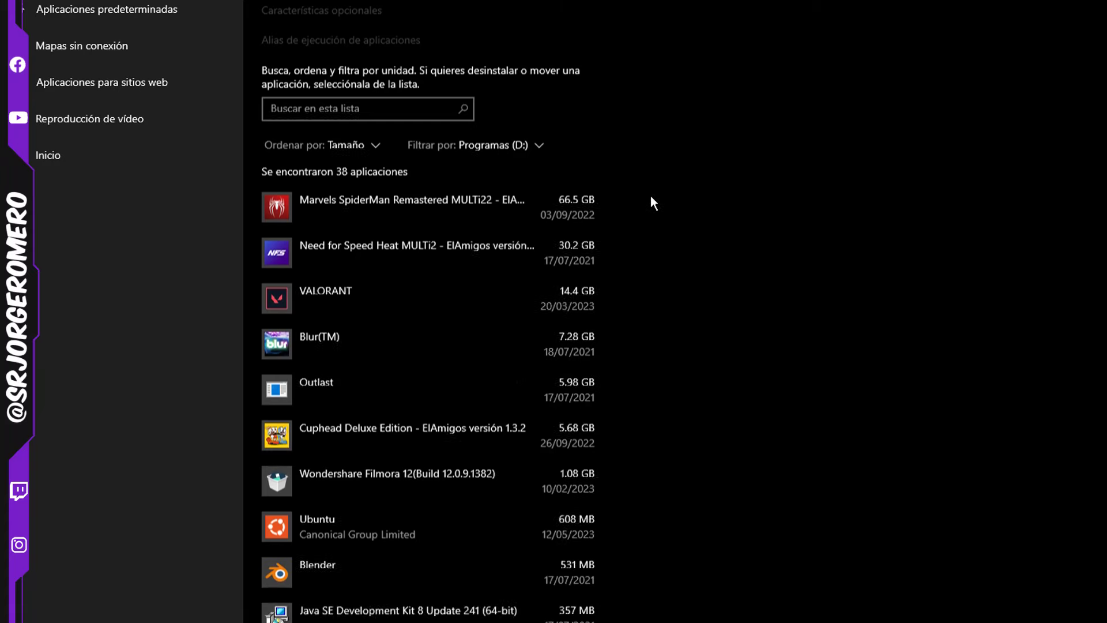
{"action": "scroll", "coordinate": [651, 190], "scroll_direction": "down", "scroll_amount": 4}
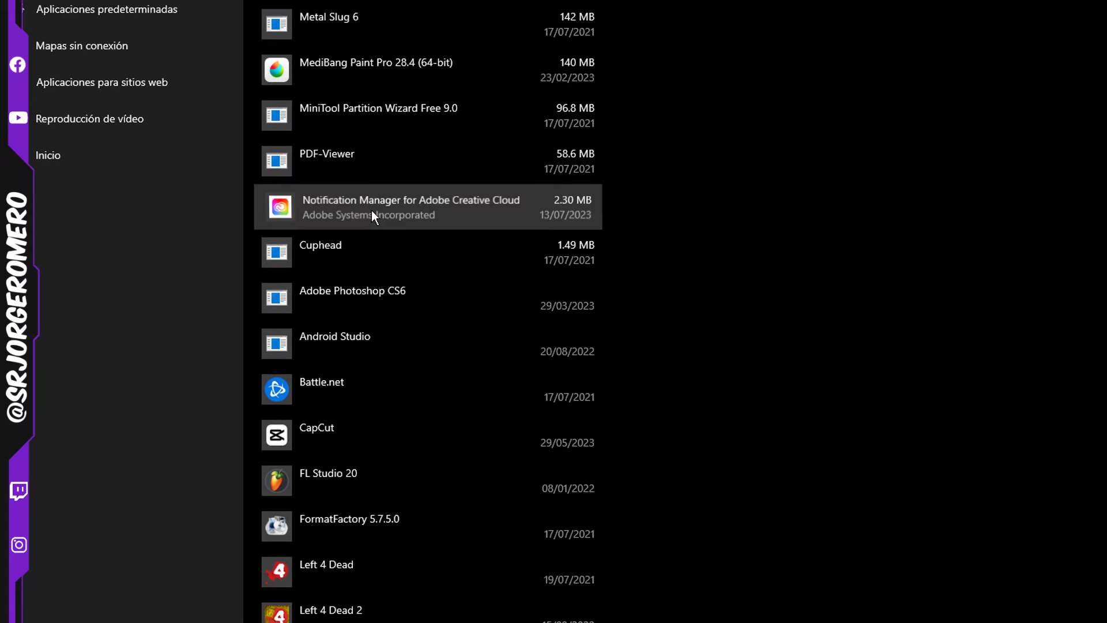
{"action": "left_click", "coordinate": [409, 218]}
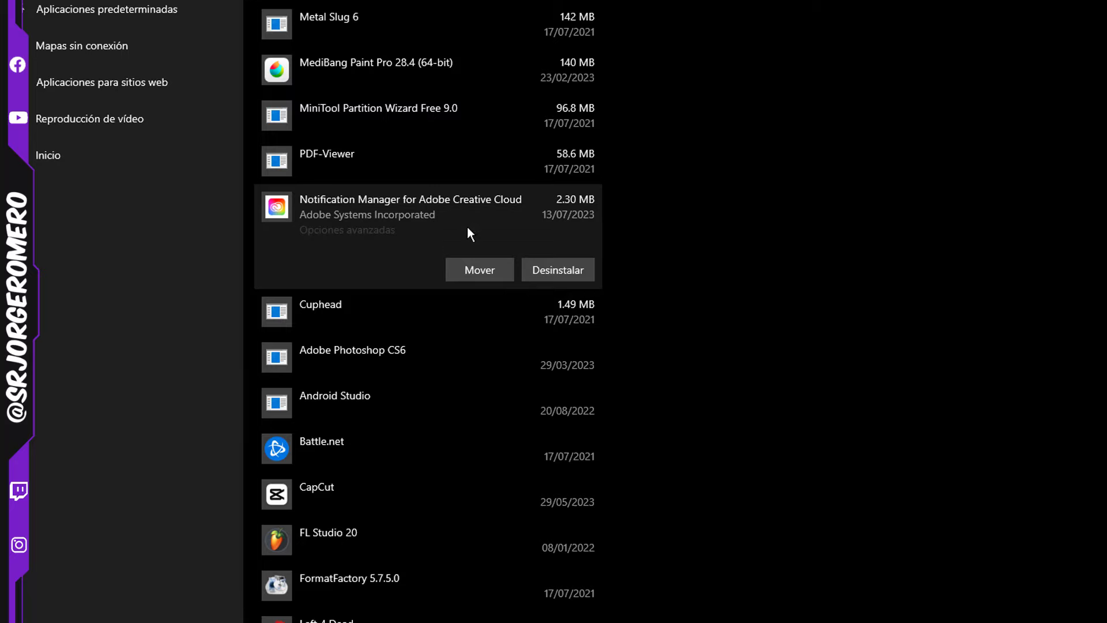
Keep the Programas (D:) filter and expand VALORANT and Marvels SpiderMan Remastered to check whether they can be moved.
{"action": "scroll", "coordinate": [470, 233], "scroll_direction": "up", "scroll_amount": 12}
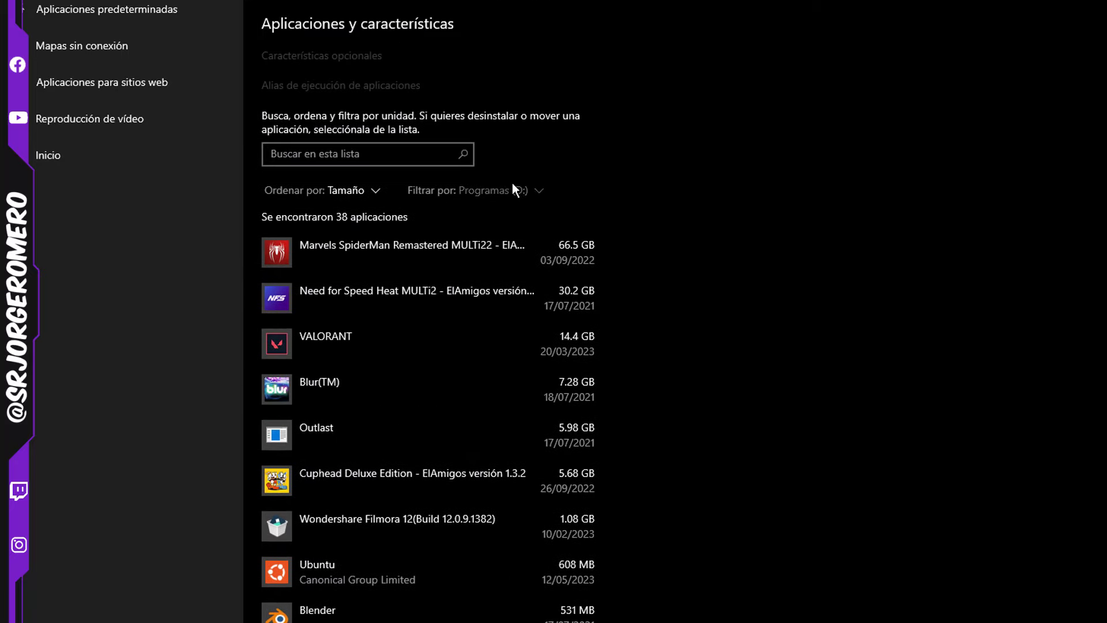
{"action": "left_click", "coordinate": [512, 182]}
{"action": "left_click", "coordinate": [555, 247]}
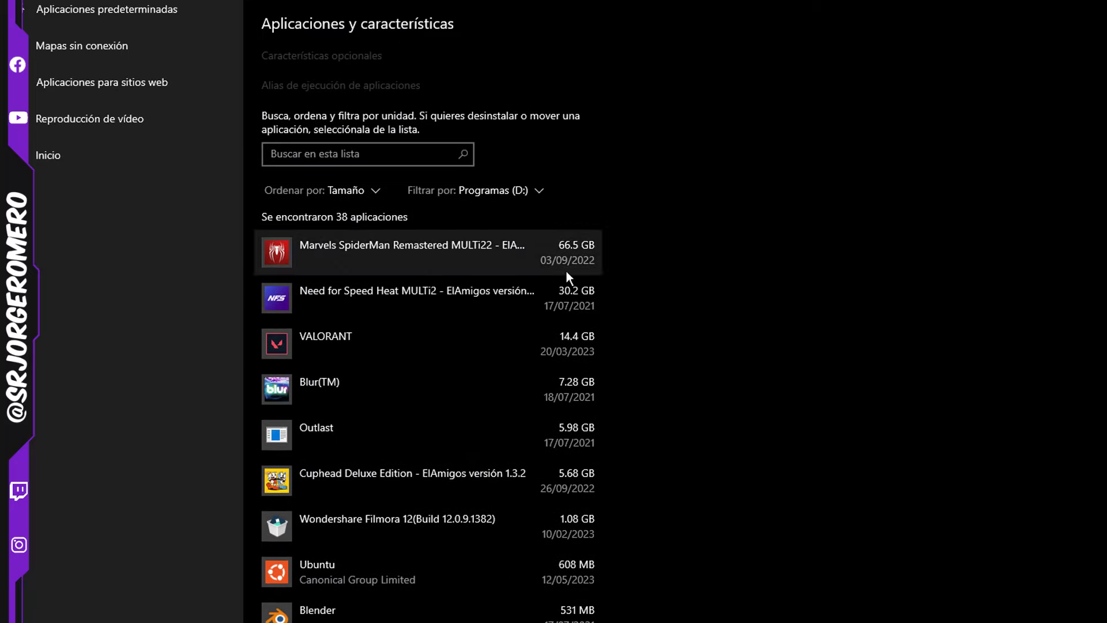
{"action": "left_click", "coordinate": [370, 344]}
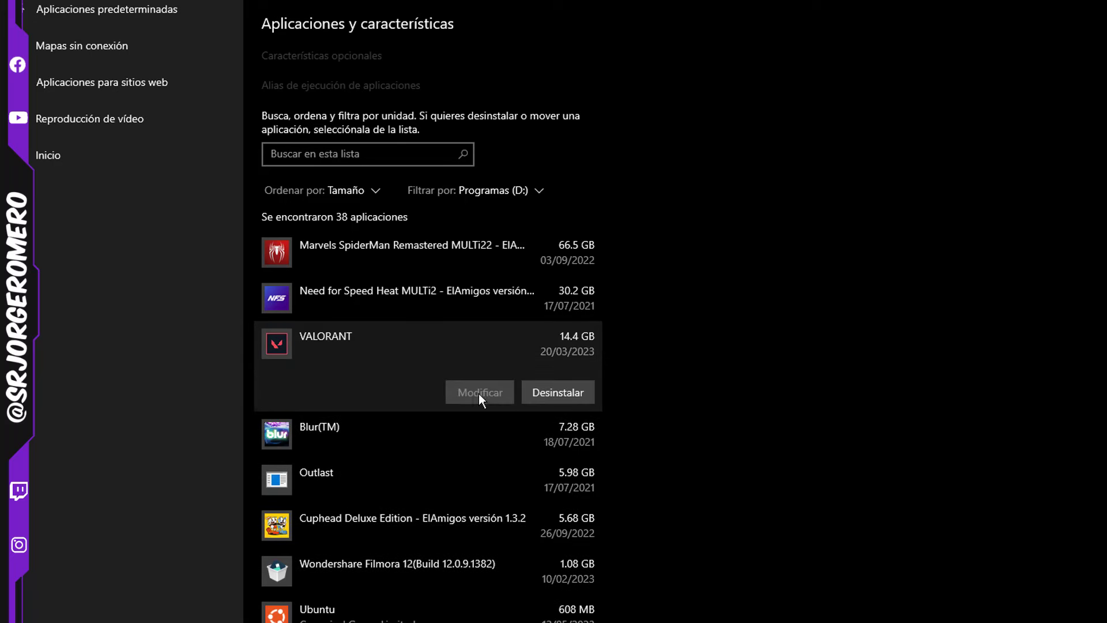
{"action": "left_click", "coordinate": [444, 295]}
{"action": "key", "text": "Up"}
{"action": "scroll", "coordinate": [421, 386], "scroll_direction": "down", "scroll_amount": 1}
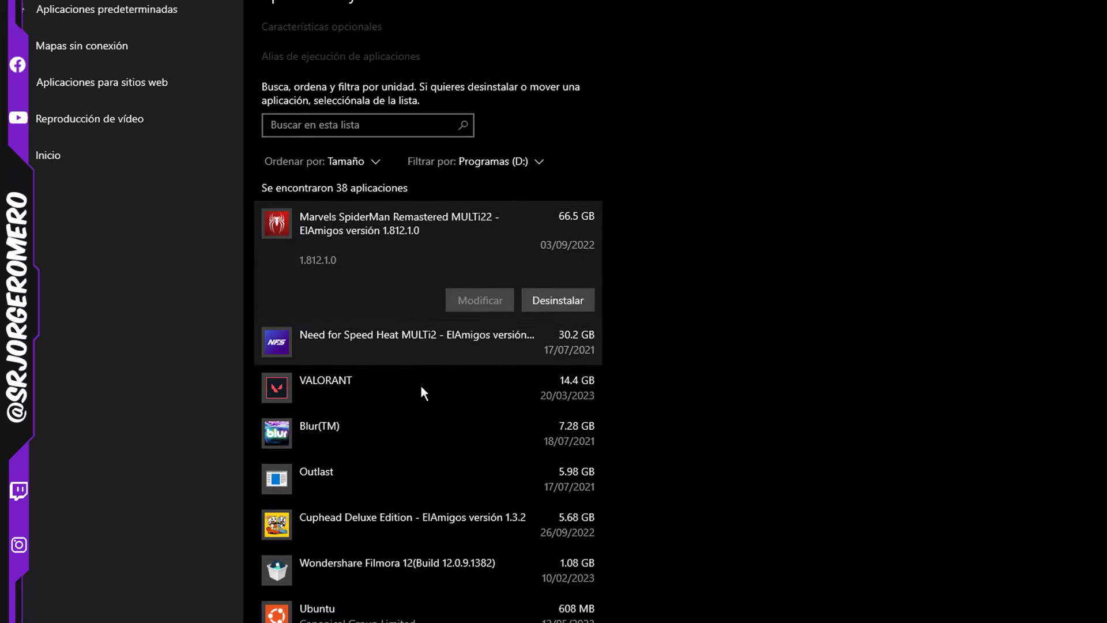
Check which destination drives are offered for Notification Manager for Adobe Creative Cloud, and close the move options without moving it.
{"action": "scroll", "coordinate": [421, 386], "scroll_direction": "down", "scroll_amount": 8}
{"action": "scroll", "coordinate": [405, 332], "scroll_direction": "down", "scroll_amount": 3}
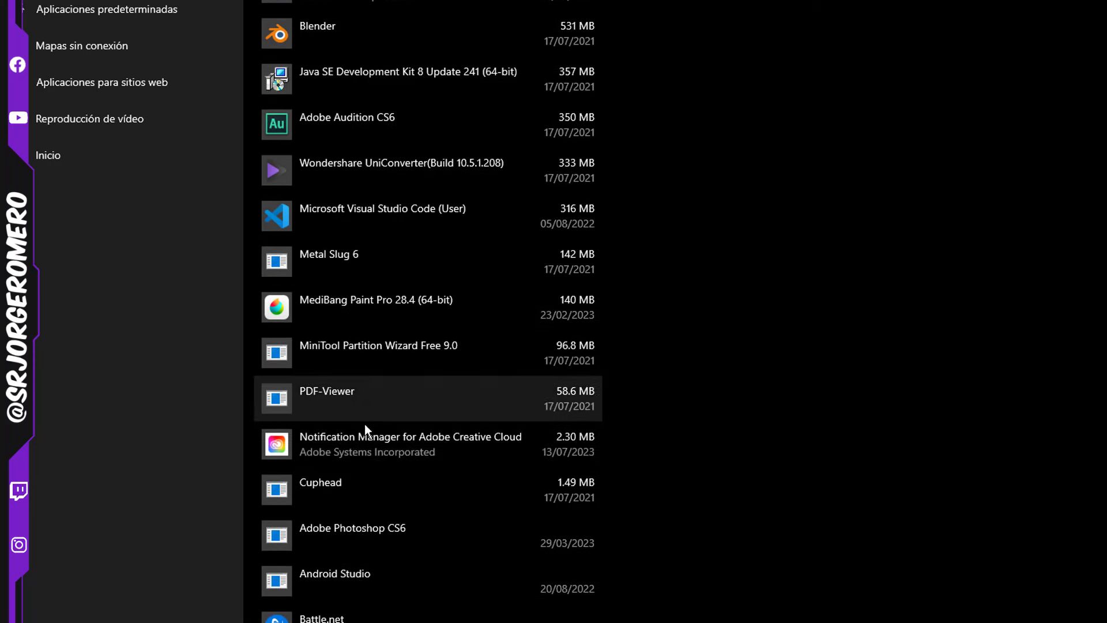
{"action": "left_click", "coordinate": [366, 431]}
{"action": "scroll", "coordinate": [323, 425], "scroll_direction": "down", "scroll_amount": 3}
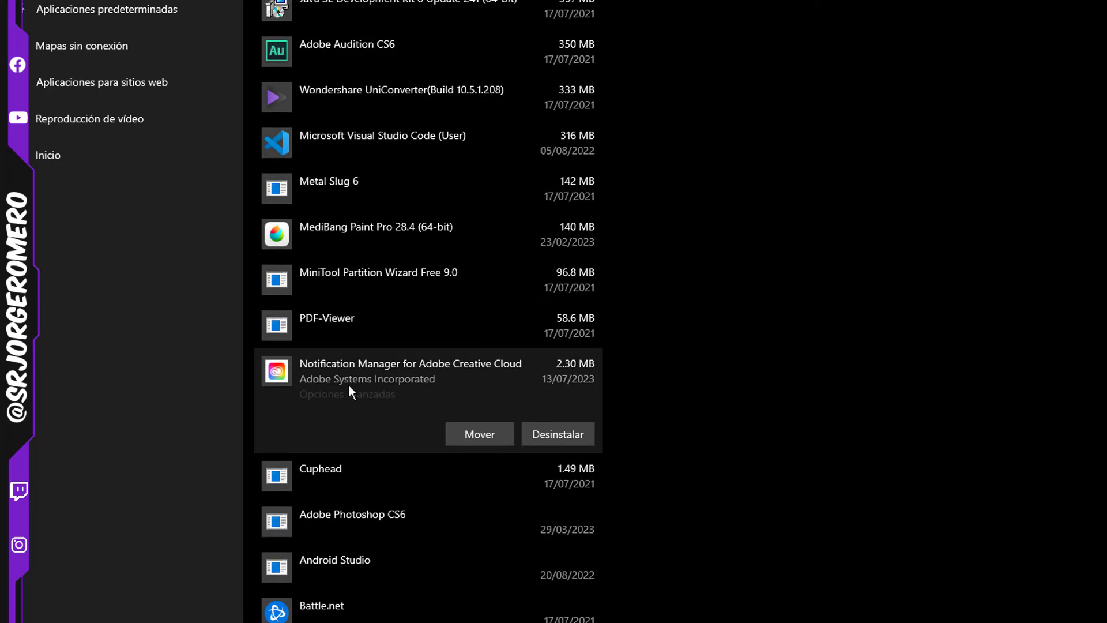
{"action": "left_click", "coordinate": [457, 434]}
{"action": "left_click", "coordinate": [415, 367]}
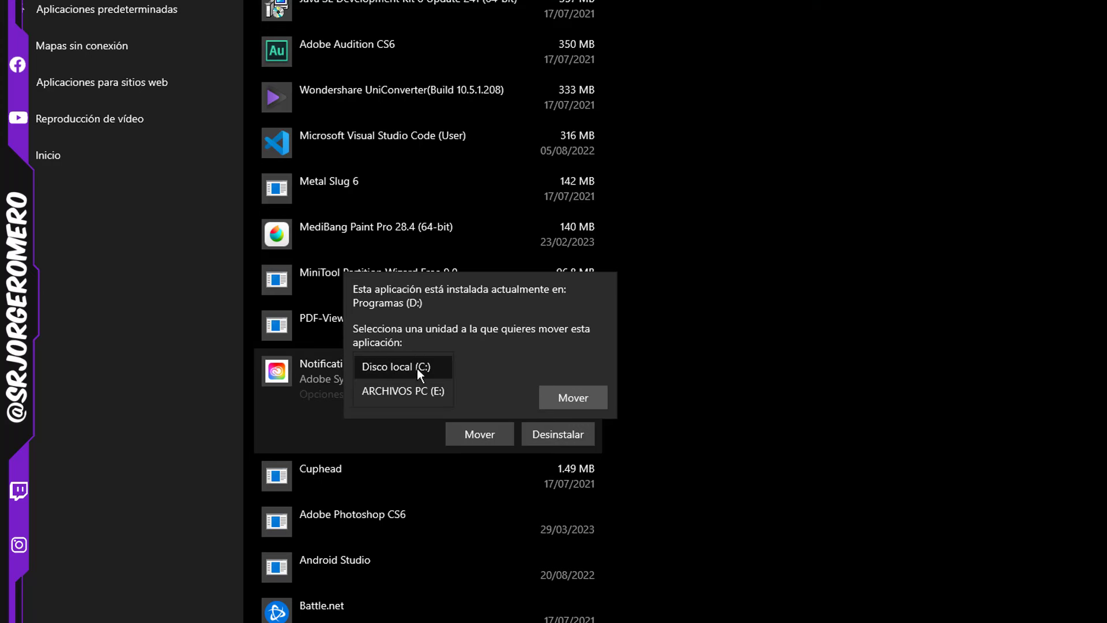
{"action": "left_click", "coordinate": [768, 288]}
{"action": "left_click", "coordinate": [733, 326]}
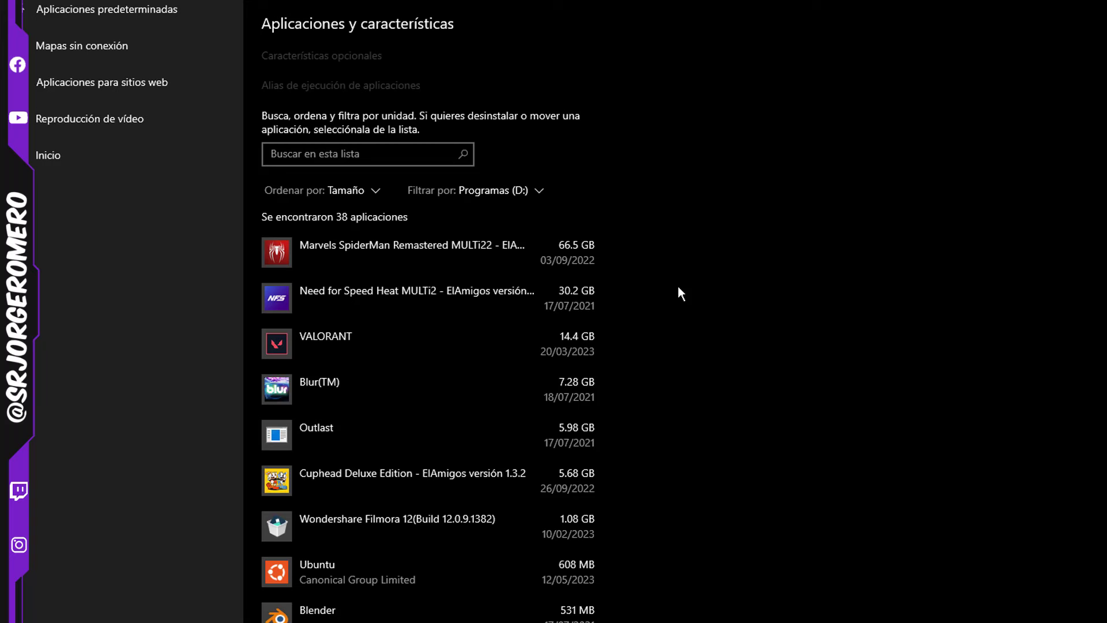
Filter the app list by Disco local (C:) and expand TikTok LIVE Studio and Adobe Creative Cloud to check their options.
{"action": "left_click", "coordinate": [487, 191]}
{"action": "left_click", "coordinate": [477, 247]}
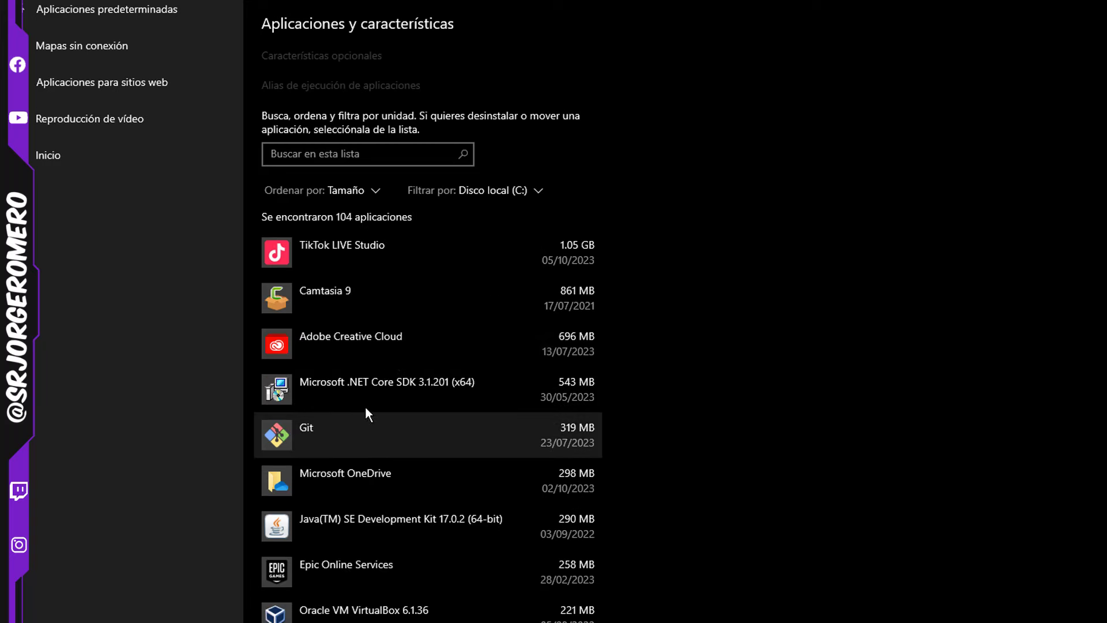
{"action": "left_click", "coordinate": [338, 244]}
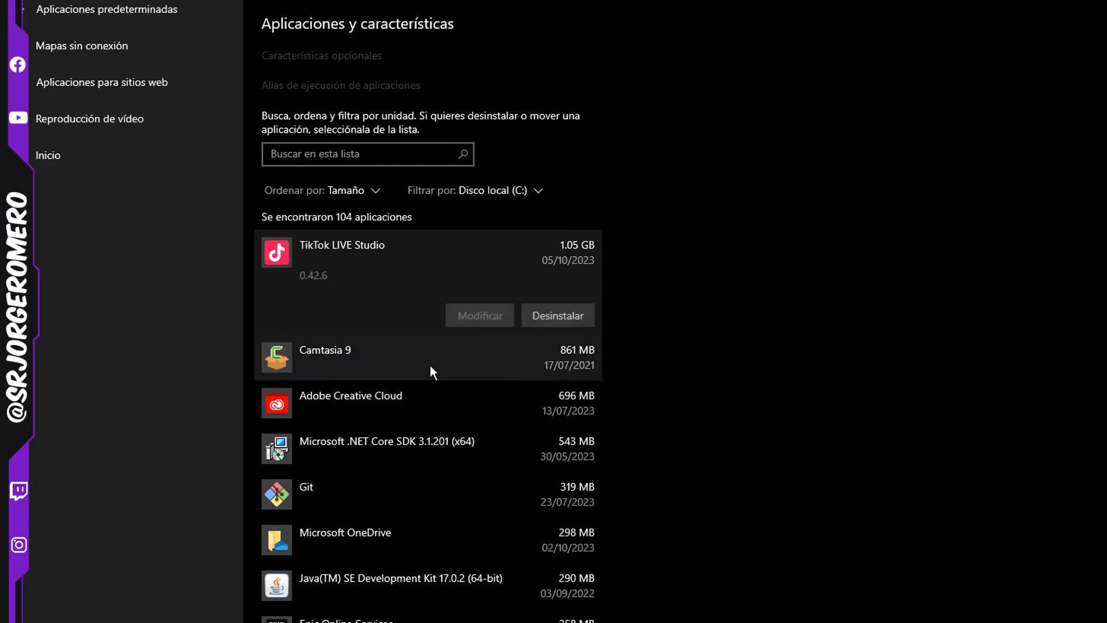
{"action": "left_click", "coordinate": [417, 418]}
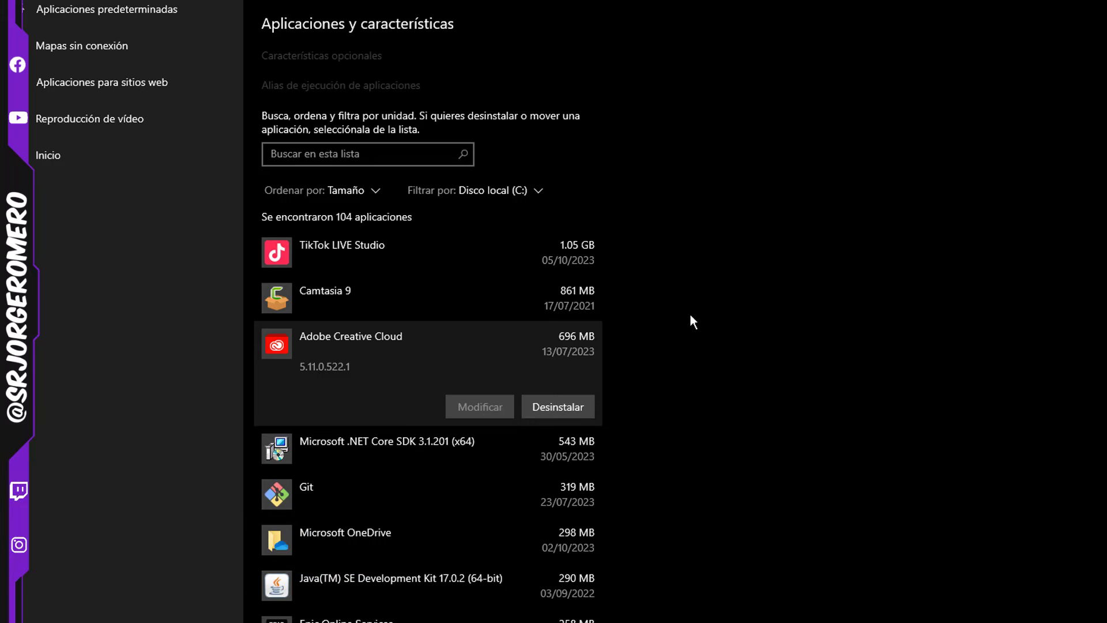
Look over the remaining apps on Disco local (C:), then close File Explorer and minimize Settings to return to the desktop.
{"action": "scroll", "coordinate": [694, 315], "scroll_direction": "down", "scroll_amount": 20}
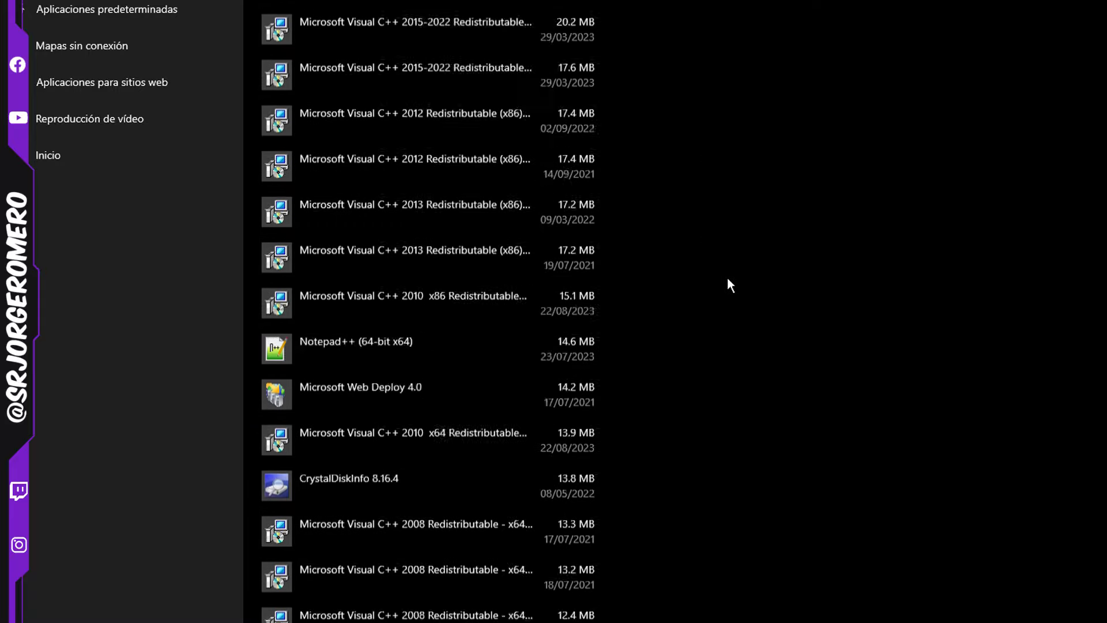
{"action": "scroll", "coordinate": [727, 277], "scroll_direction": "up", "scroll_amount": 7}
{"action": "scroll", "coordinate": [725, 274], "scroll_direction": "up", "scroll_amount": 10}
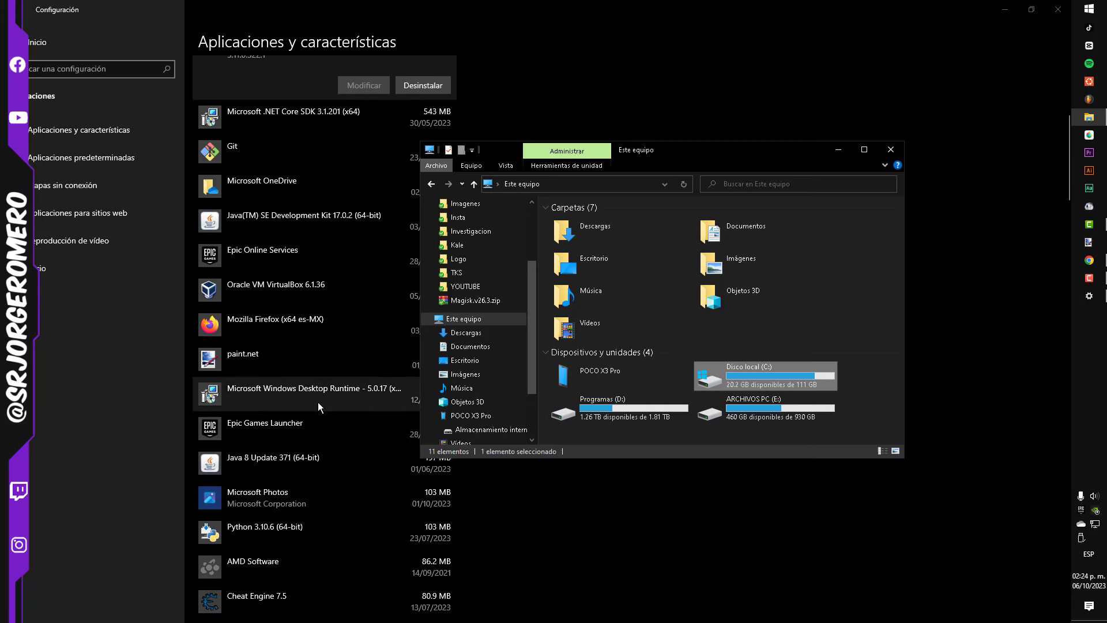
{"action": "scroll", "coordinate": [374, 433], "scroll_direction": "up", "scroll_amount": 6}
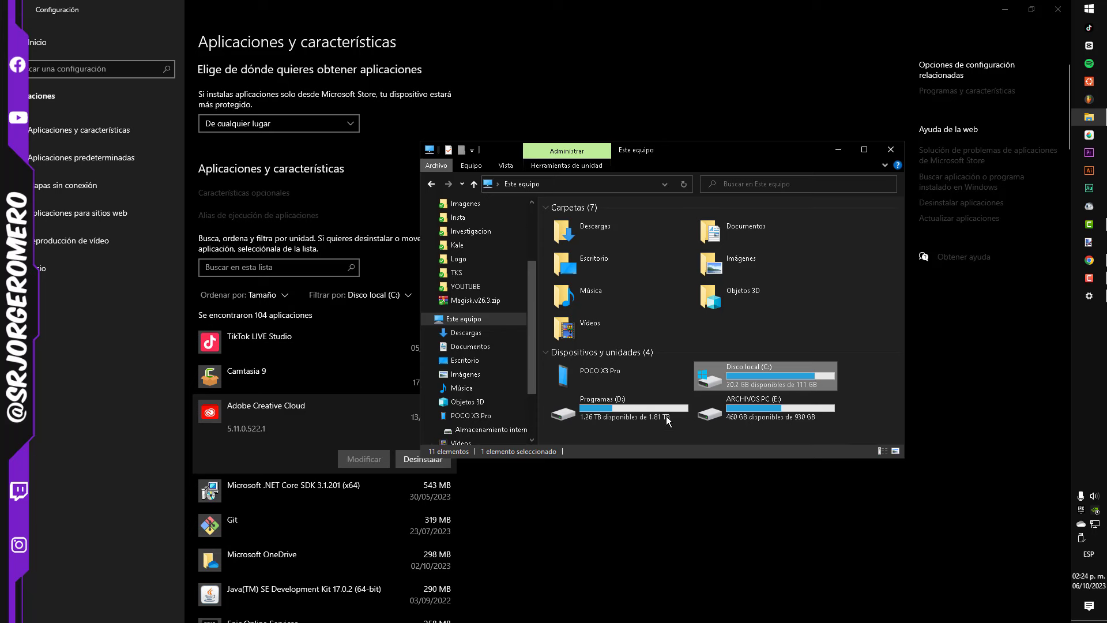
{"action": "left_click", "coordinate": [890, 150]}
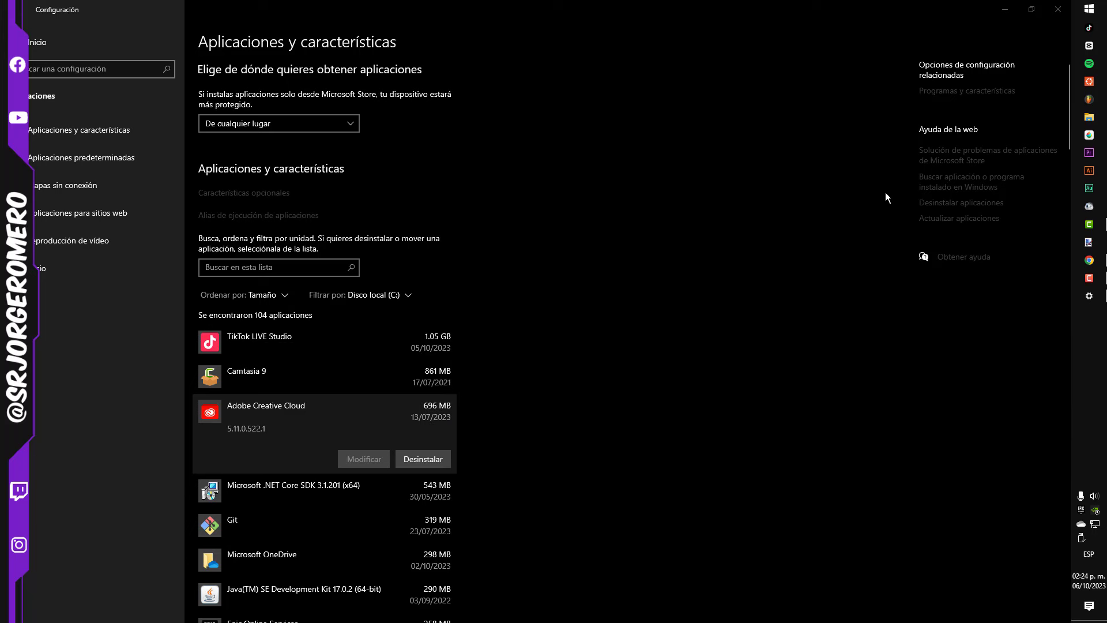
{"action": "left_click", "coordinate": [1003, 8]}
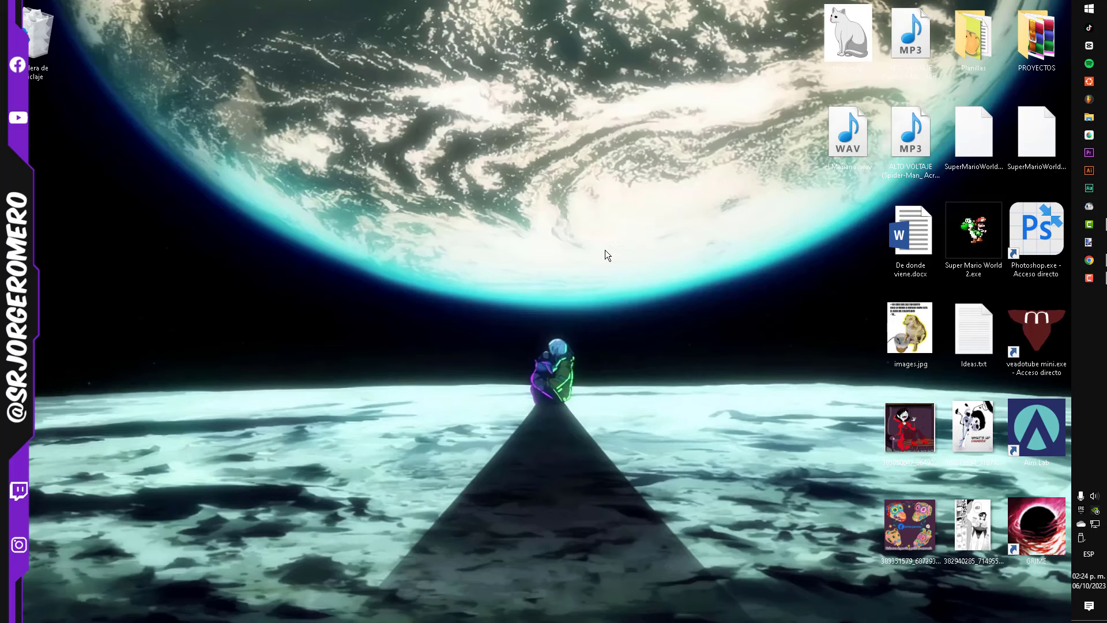